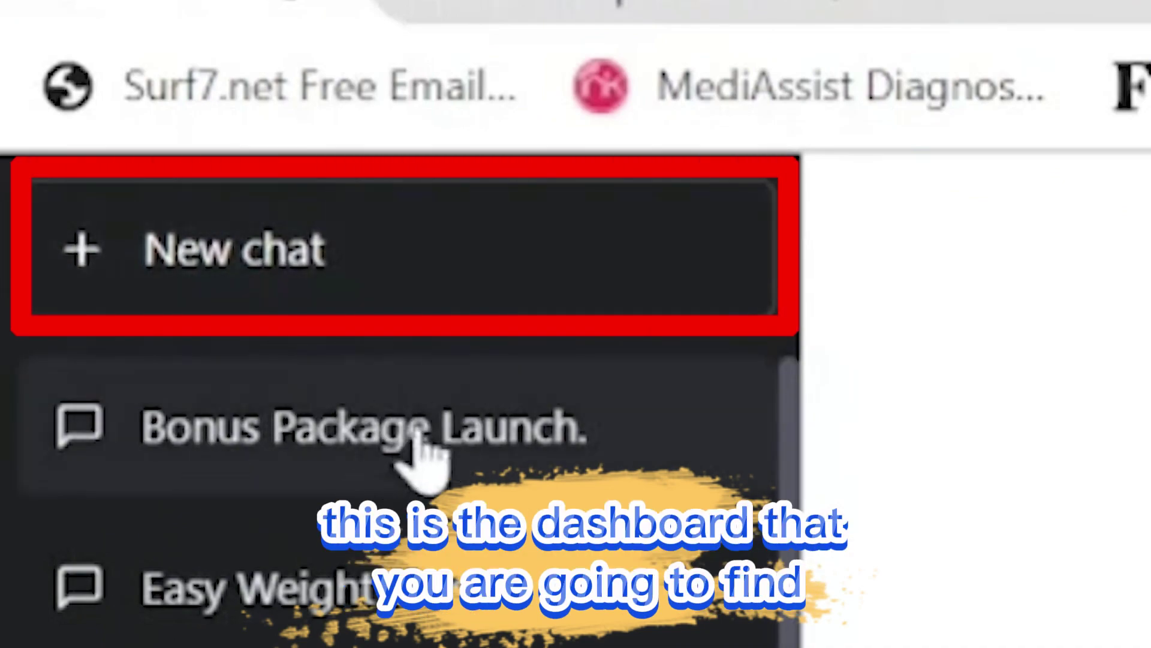
Have a new ChatGPT chat write a numbered list of motivational quotes, then open a blank tab
{"action": "left_click", "coordinate": [327, 254]}
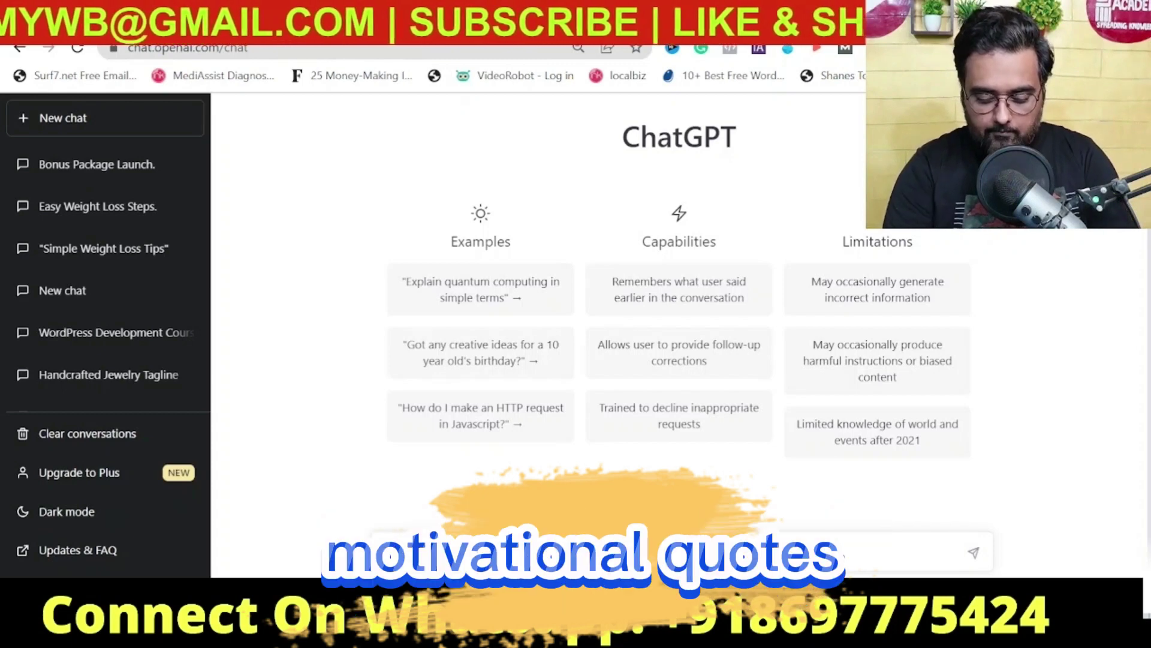
{"action": "type", "text": "al "}
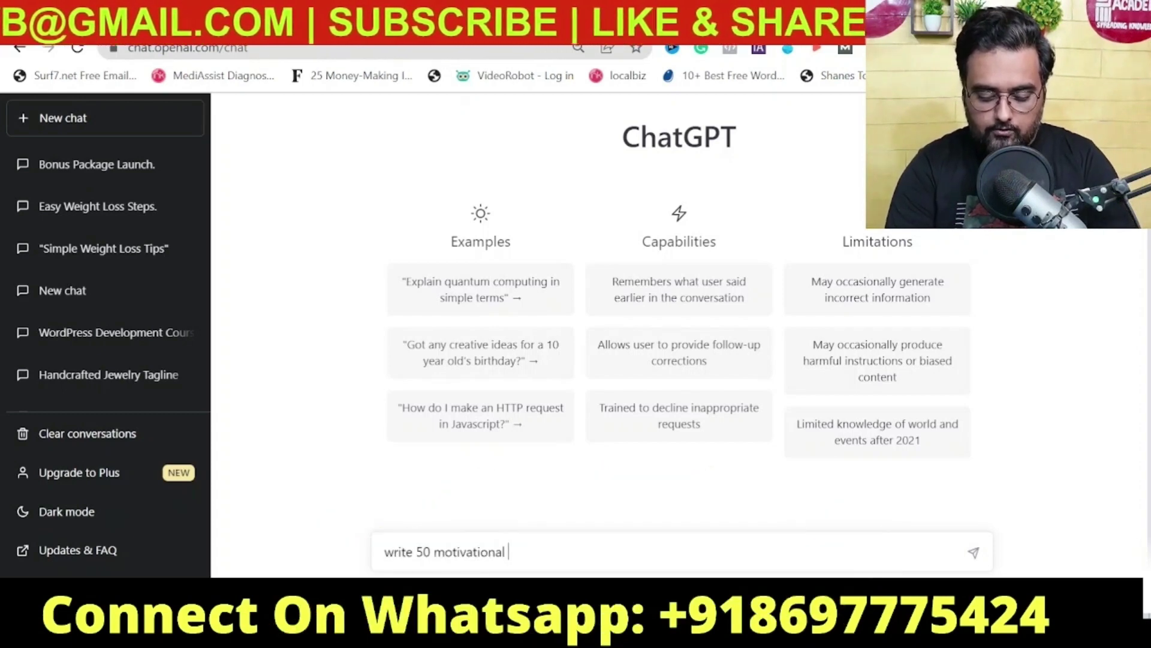
{"action": "type", "text": "qoutes"}
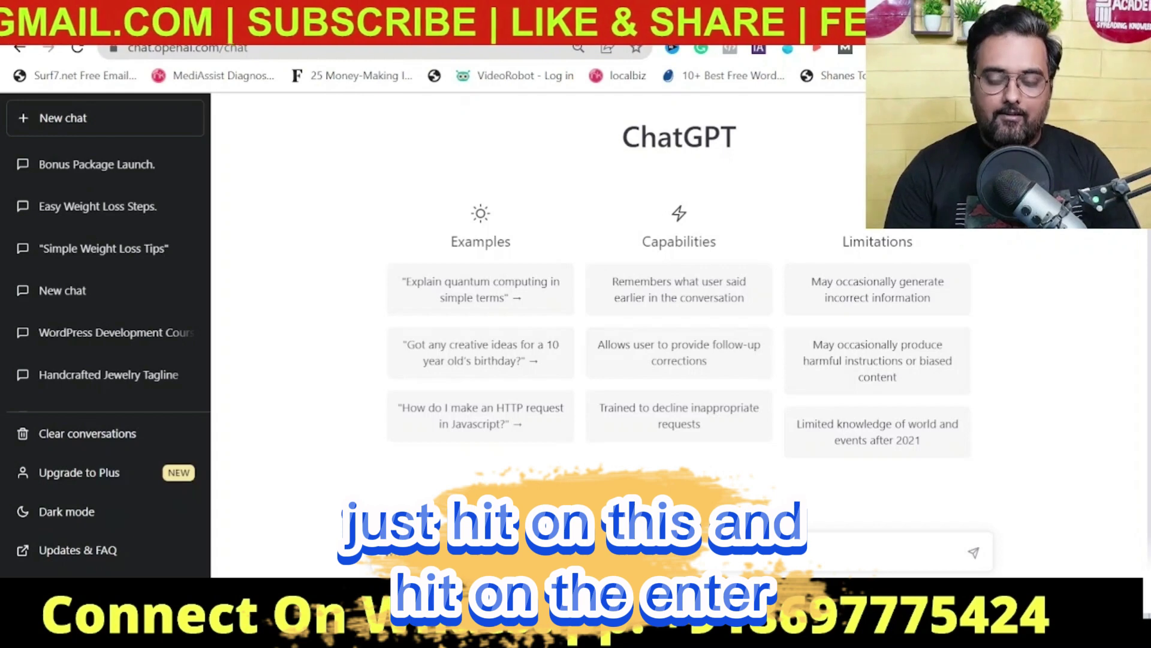
{"action": "key", "text": "Return"}
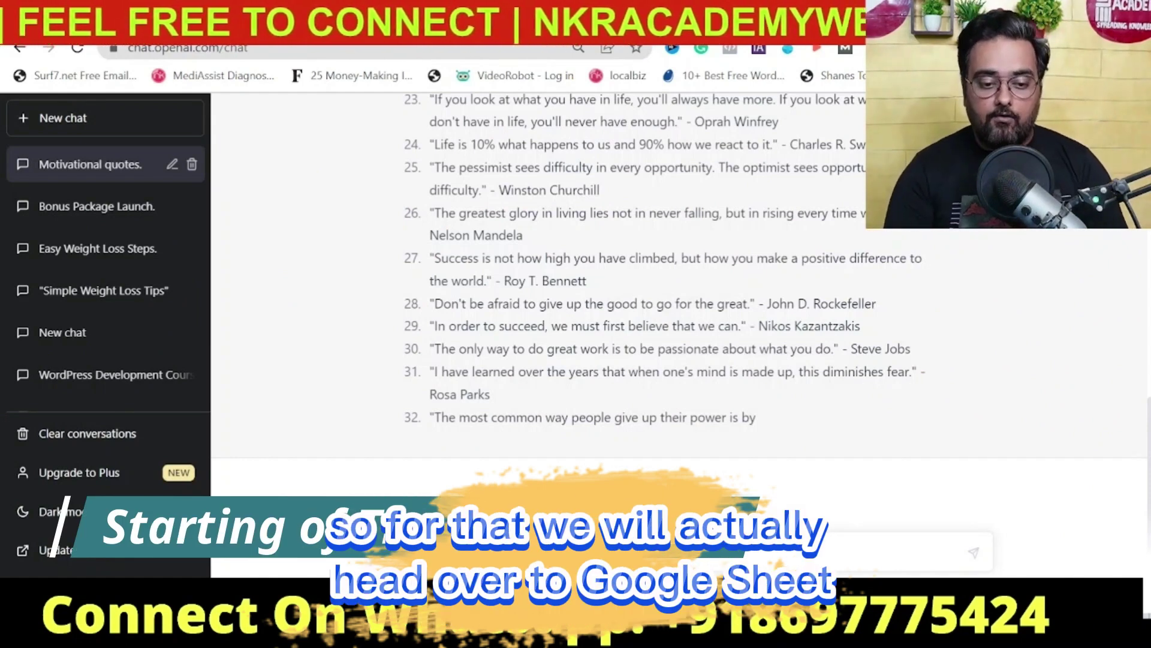
{"action": "key", "text": "ctrl+t"}
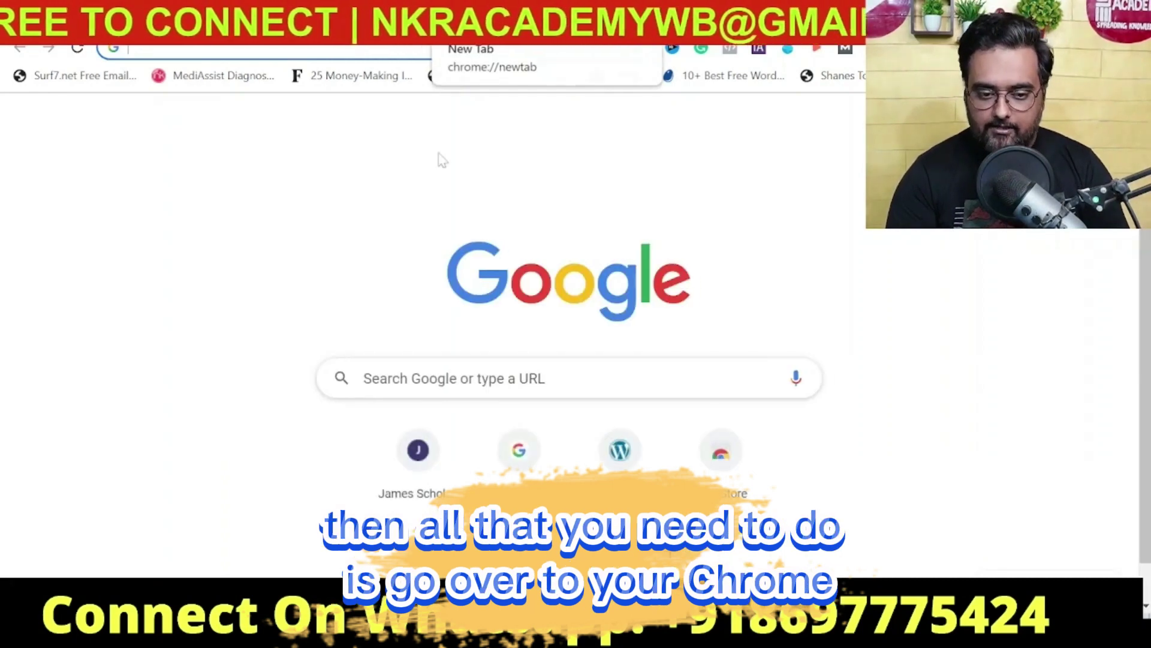
Create a blank Google Sheets spreadsheet from the Google apps menu
{"action": "left_click", "coordinate": [1110, 120]}
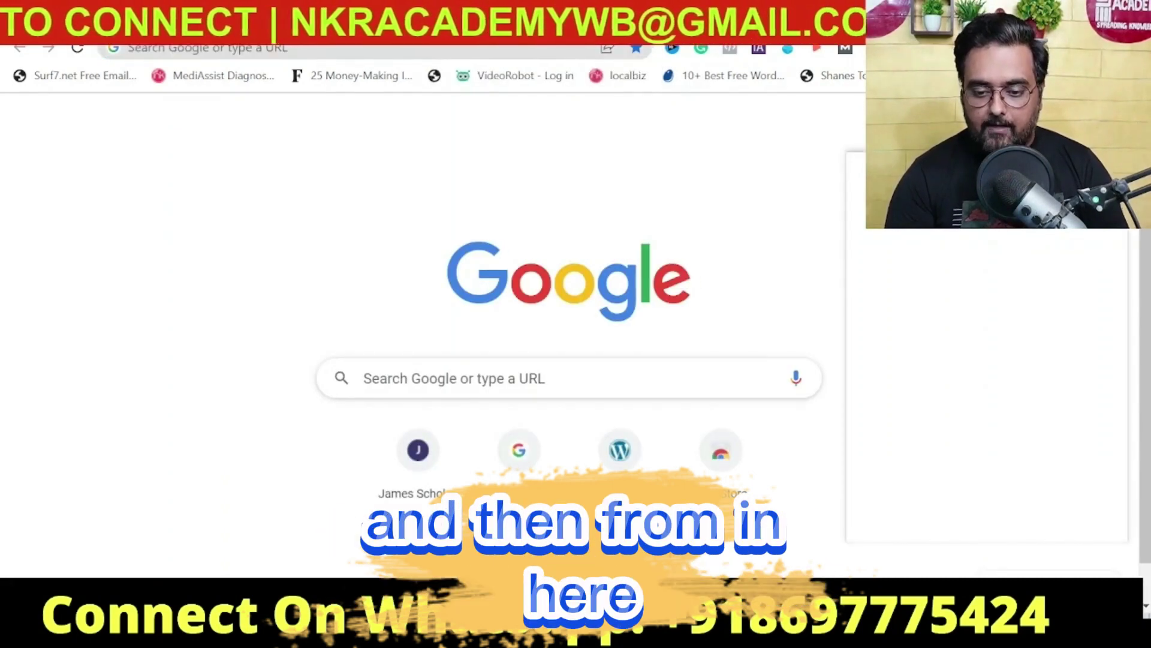
{"action": "left_click_drag", "start_coordinate": [1130, 225], "coordinate": [1134, 340]}
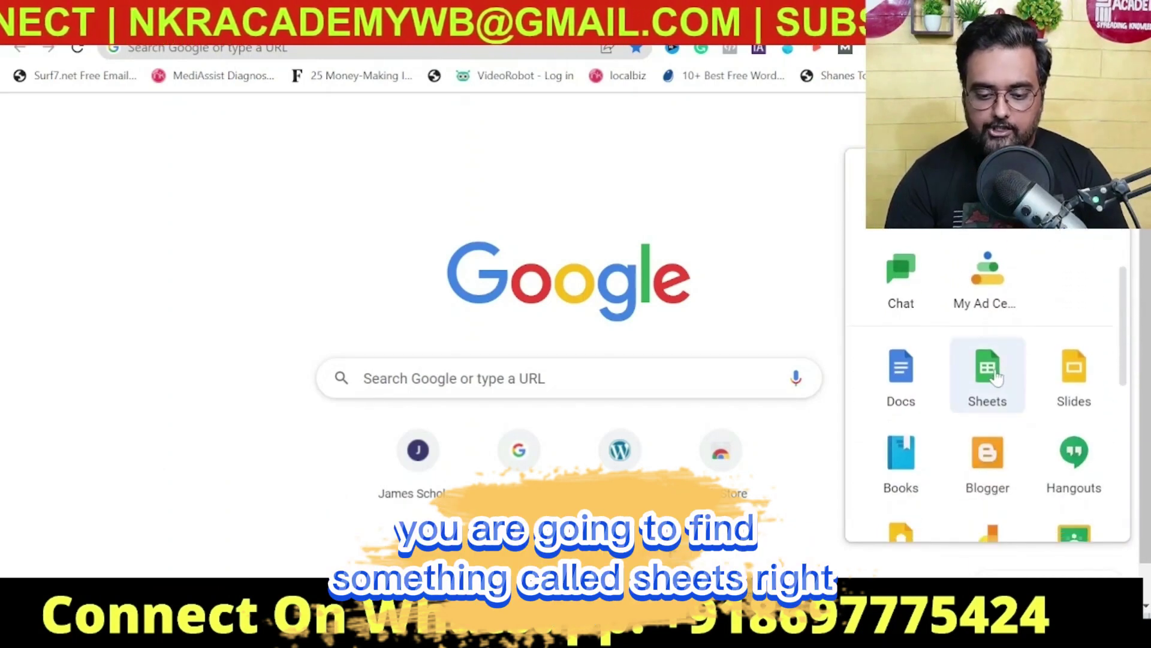
{"action": "left_click", "coordinate": [987, 372]}
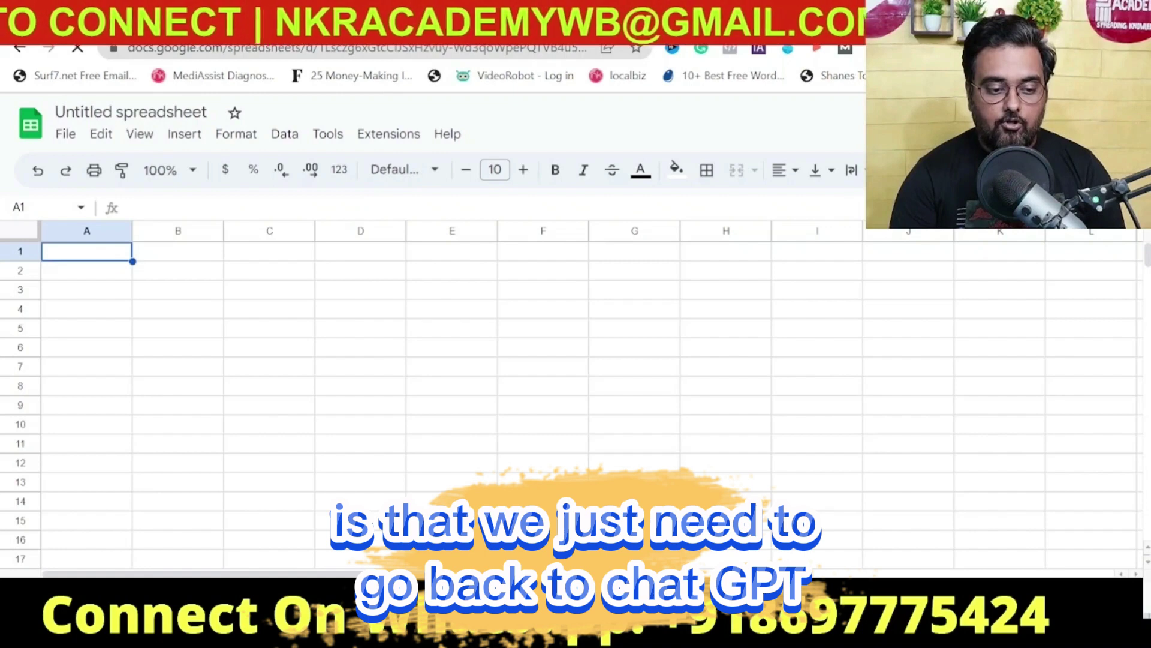
Copy the whole numbered quote list from ChatGPT's reply and return to the spreadsheet
{"action": "key", "text": "ctrl+Tab"}
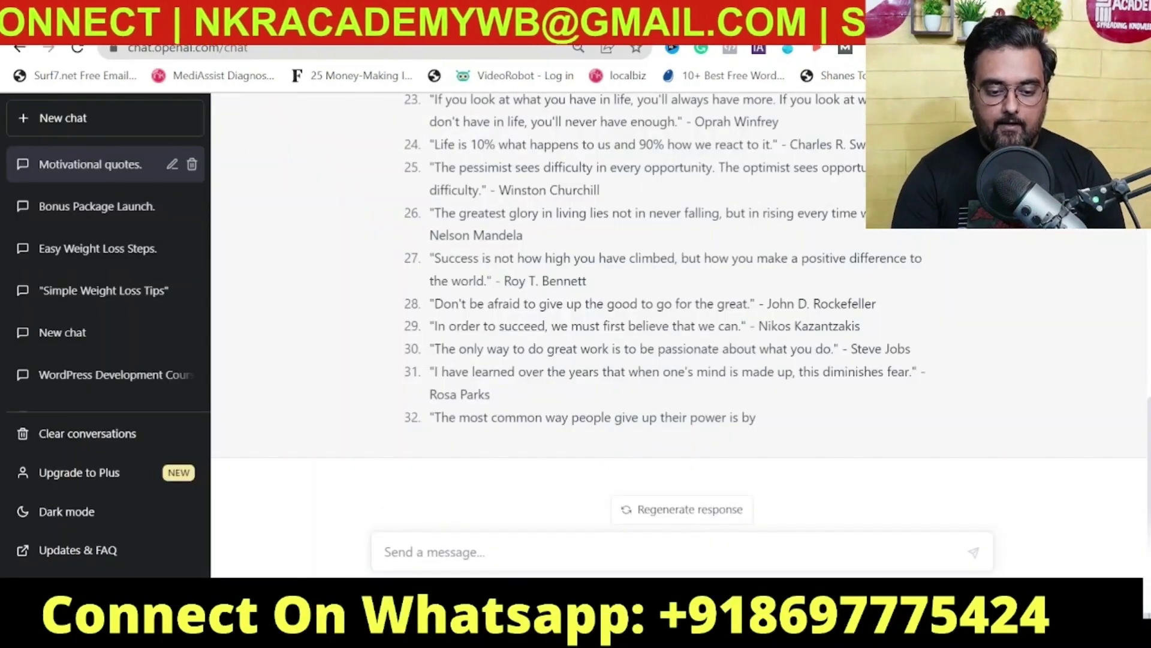
{"action": "left_click_drag", "start_coordinate": [913, 349], "coordinate": [434, 138]}
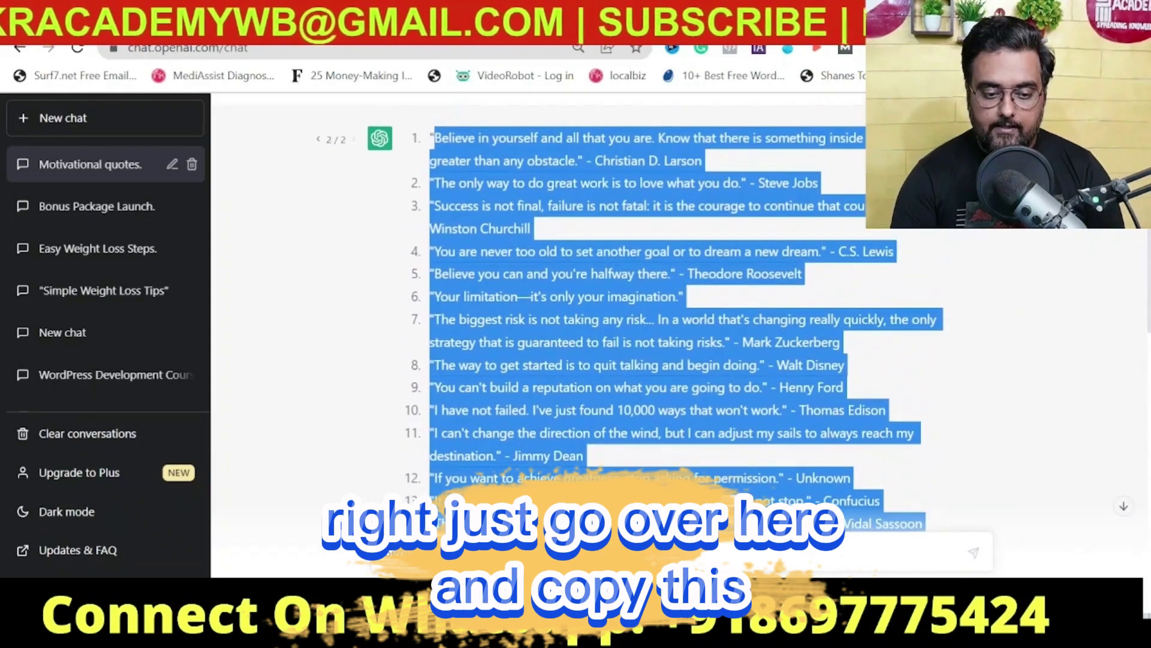
{"action": "key", "text": "ctrl+c"}
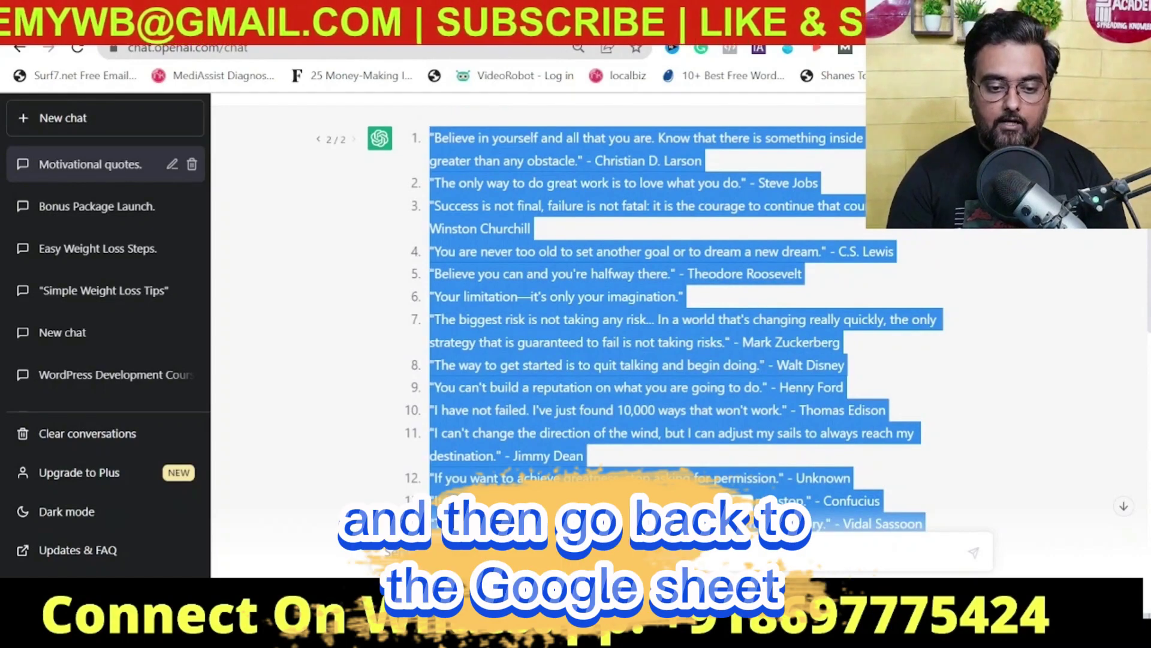
{"action": "key", "text": "ctrl+Tab"}
Paste the quotes as values only into A1:A30 and widen column A to fit them
{"action": "right_click", "coordinate": [88, 256]}
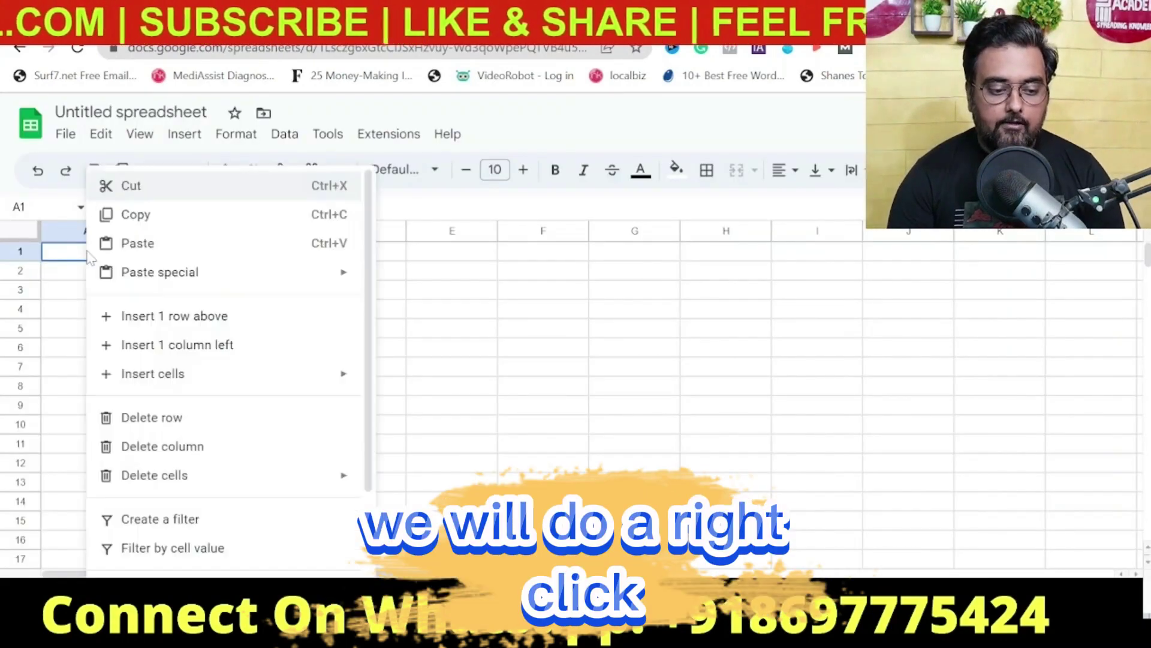
{"action": "mouse_move", "coordinate": [199, 274]}
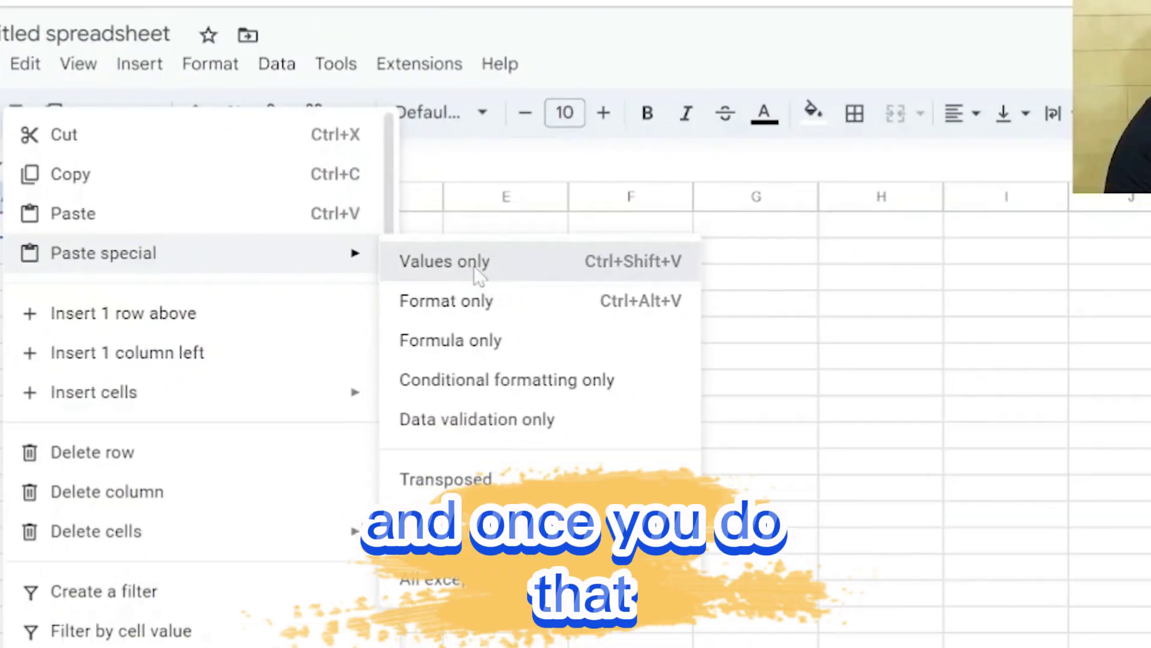
{"action": "left_click", "coordinate": [594, 237]}
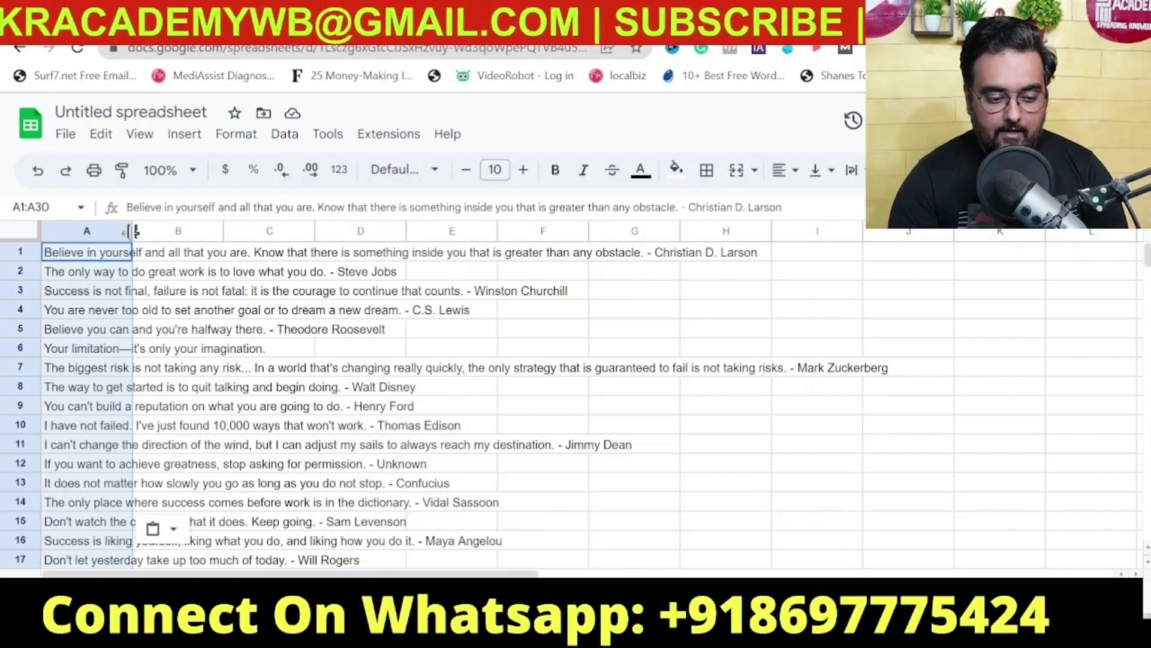
{"action": "left_click_drag", "start_coordinate": [132, 231], "coordinate": [957, 231]}
Rename the spreadsheet to 'motivational qoutes'
{"action": "left_click", "coordinate": [740, 310]}
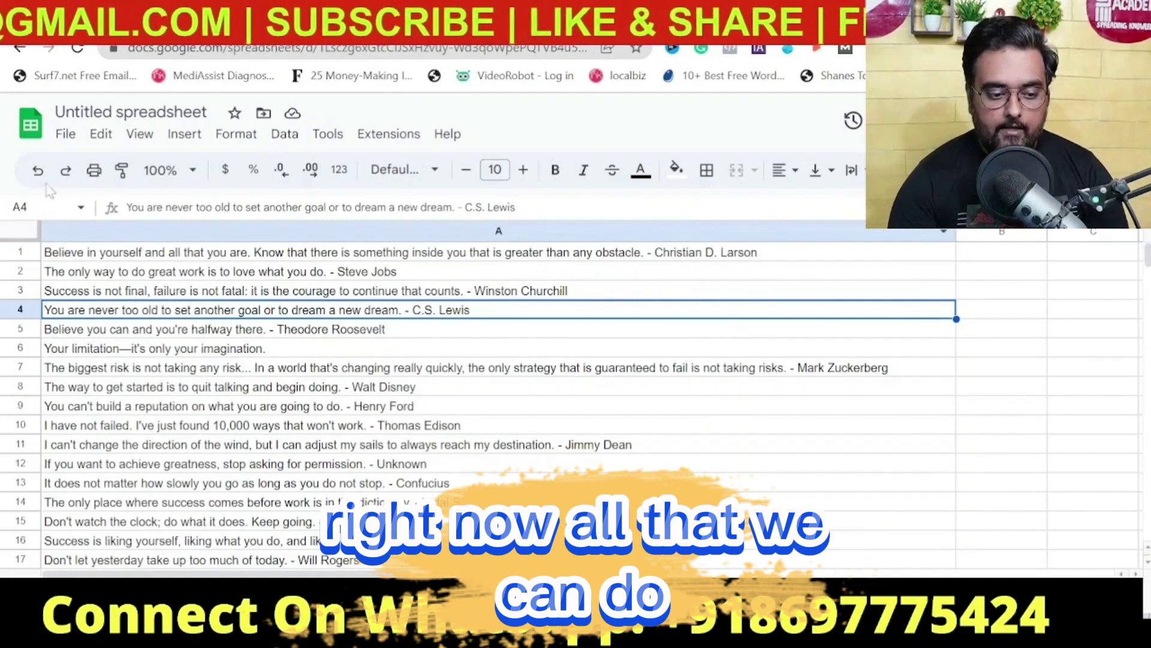
{"action": "left_click", "coordinate": [132, 112]}
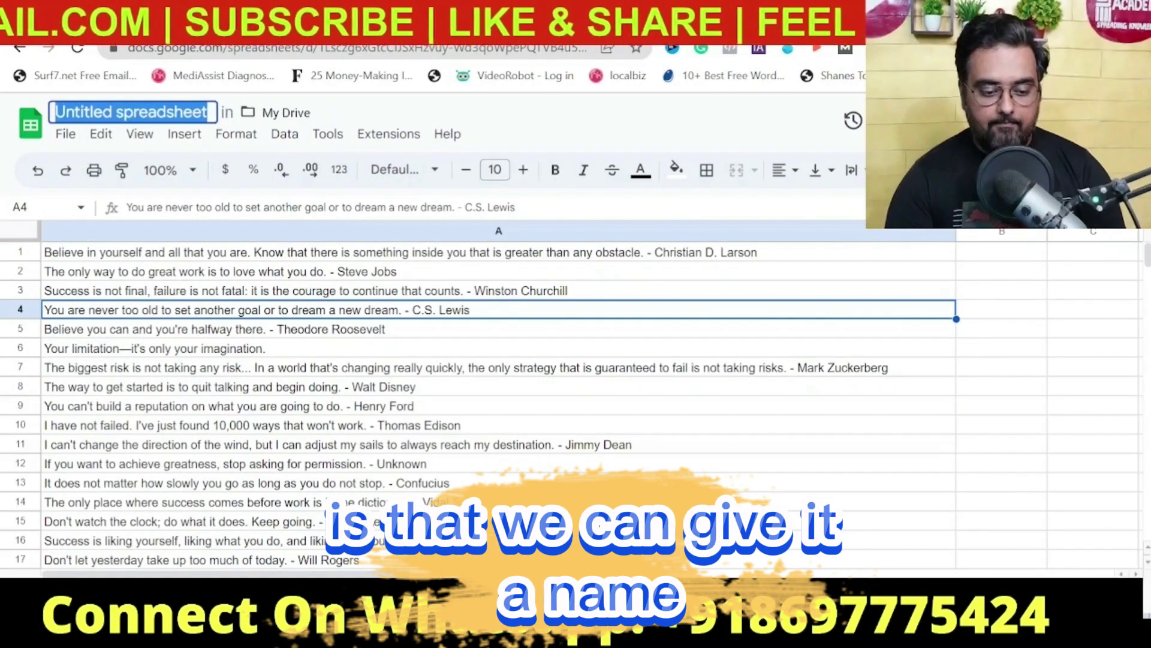
{"action": "type", "text": "motivational qoutes"}
{"action": "key", "text": "Return"}
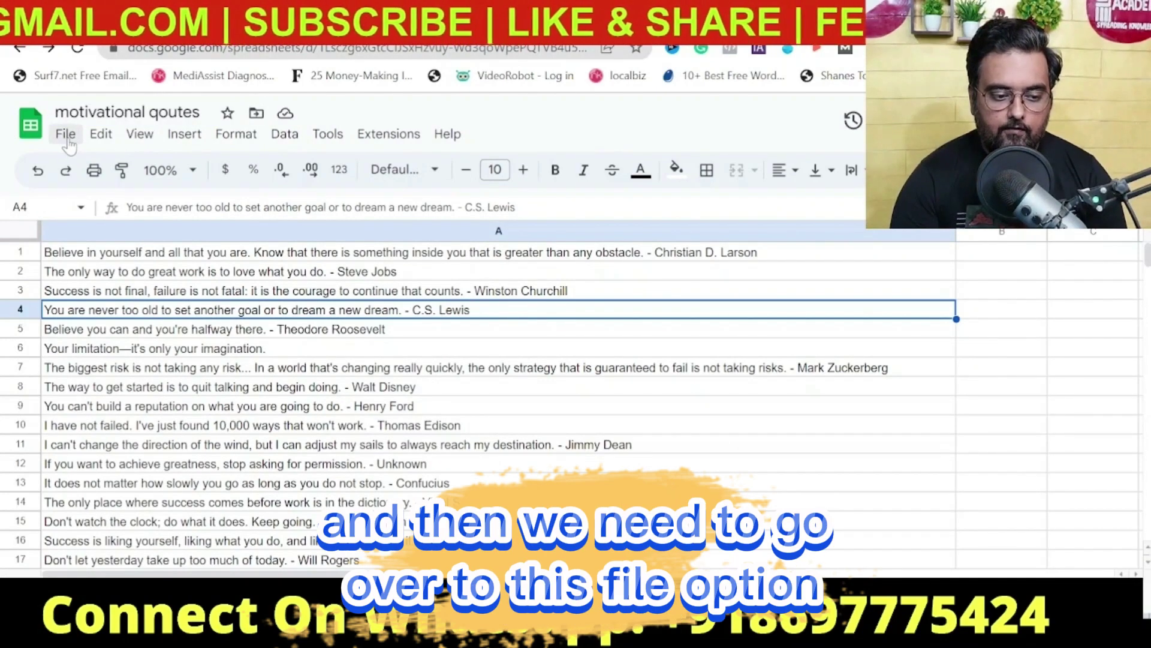
Download the sheet as a Comma Separated Values (.csv) file
{"action": "left_click", "coordinate": [68, 139]}
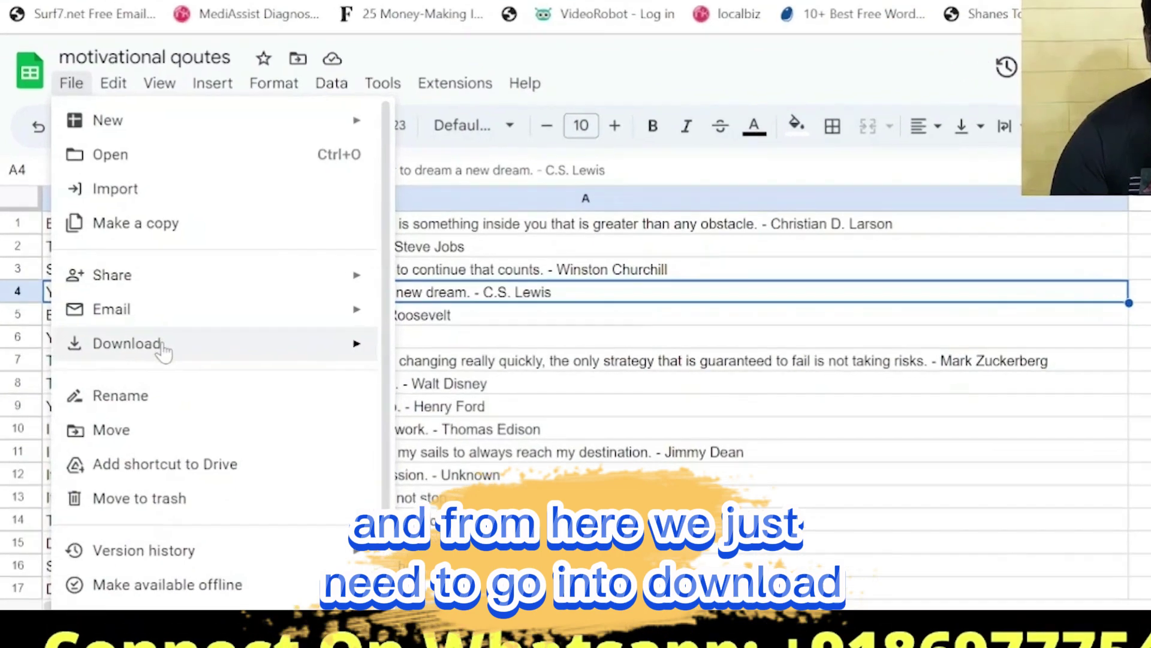
{"action": "mouse_move", "coordinate": [140, 355]}
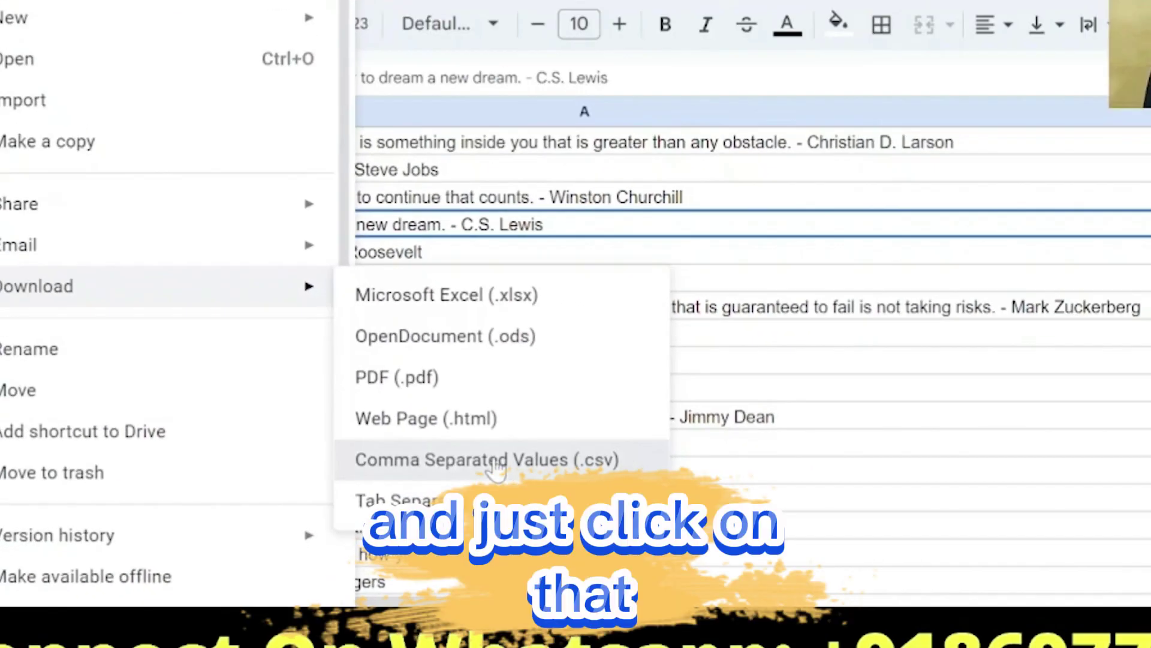
{"action": "left_click", "coordinate": [629, 440]}
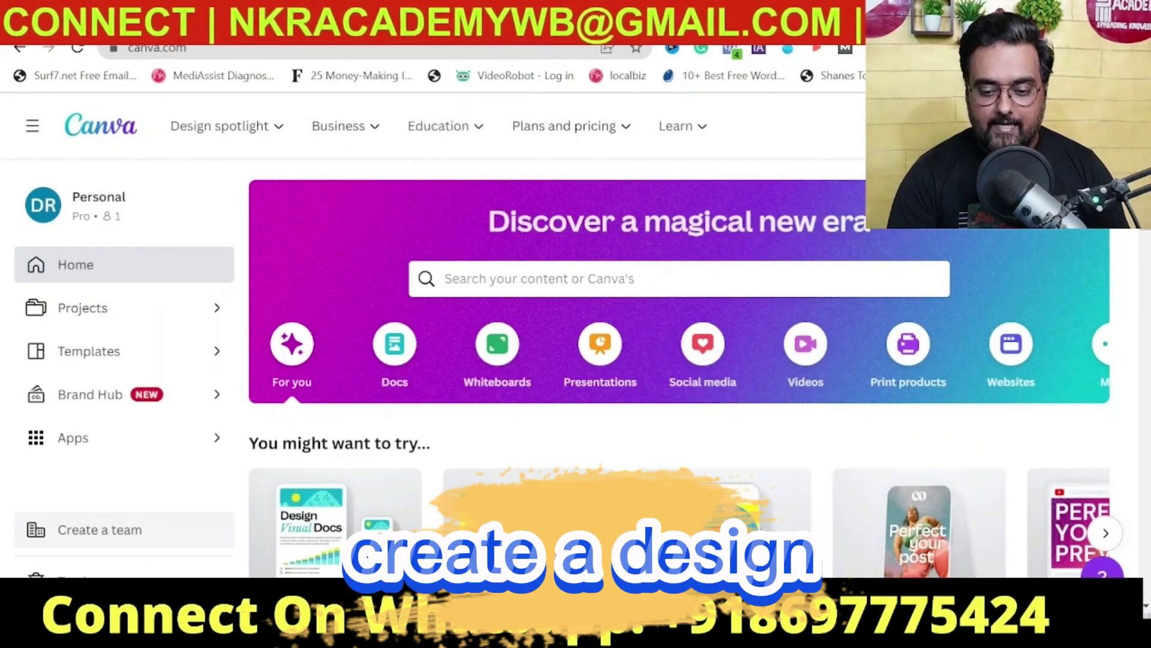
Create a new YouTube Shorts mobile video design via the 'youtube shorts' design search
{"action": "left_click", "coordinate": [960, 126]}
{"action": "type", "text": "you"}
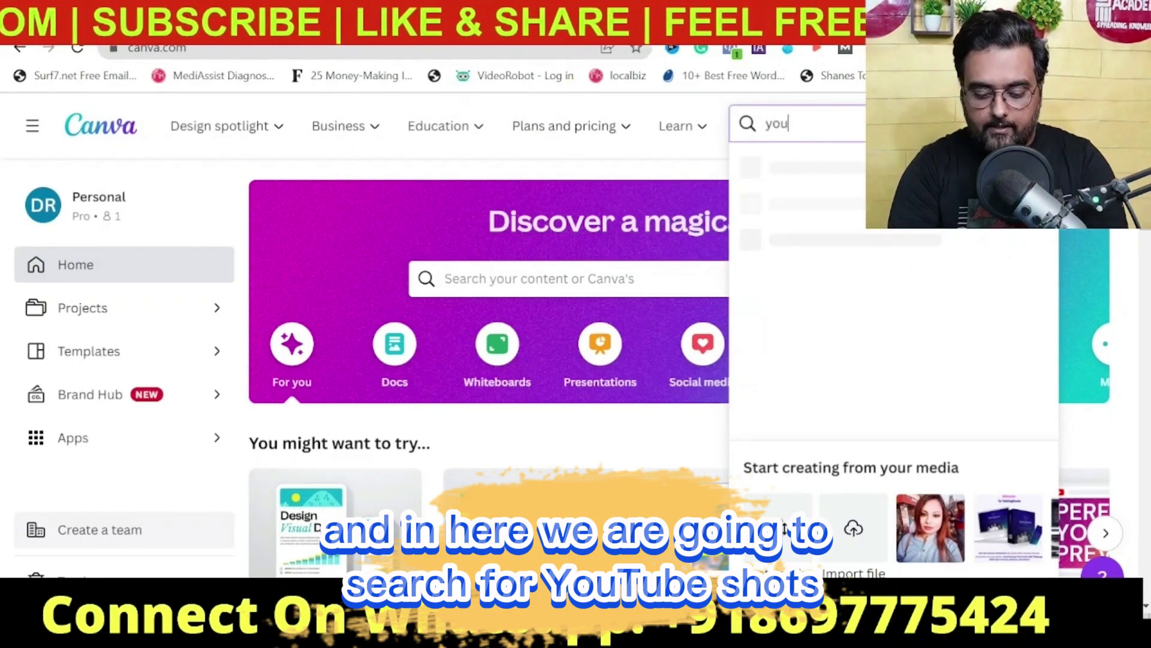
{"action": "type", "text": "tube shorts"}
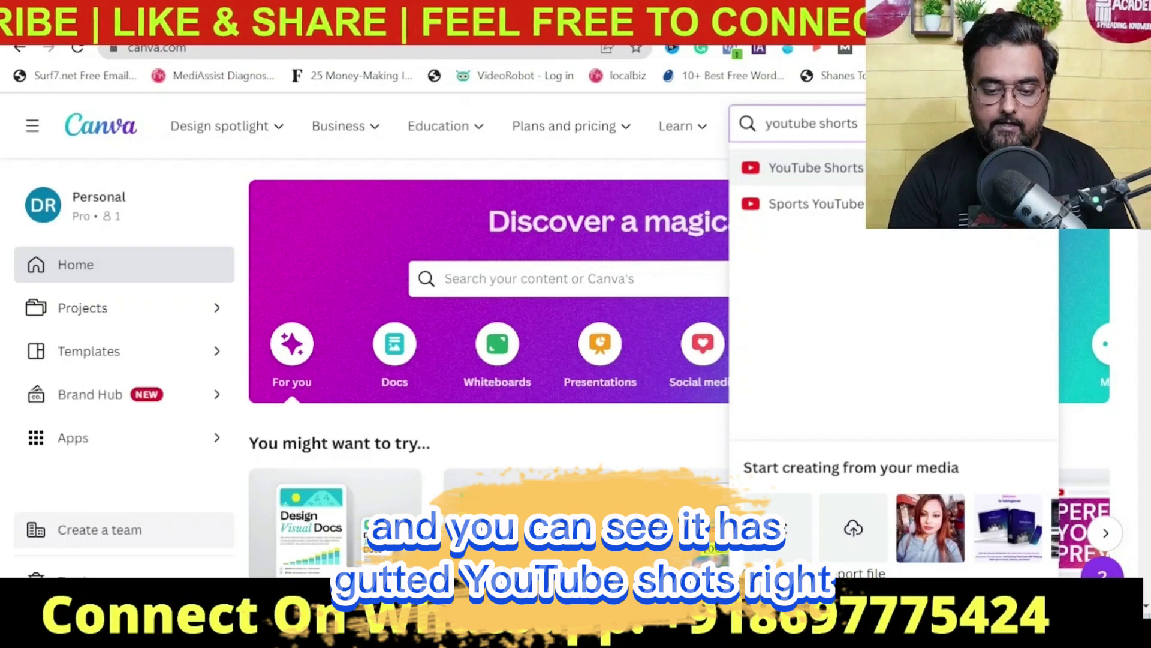
{"action": "left_click", "coordinate": [864, 171]}
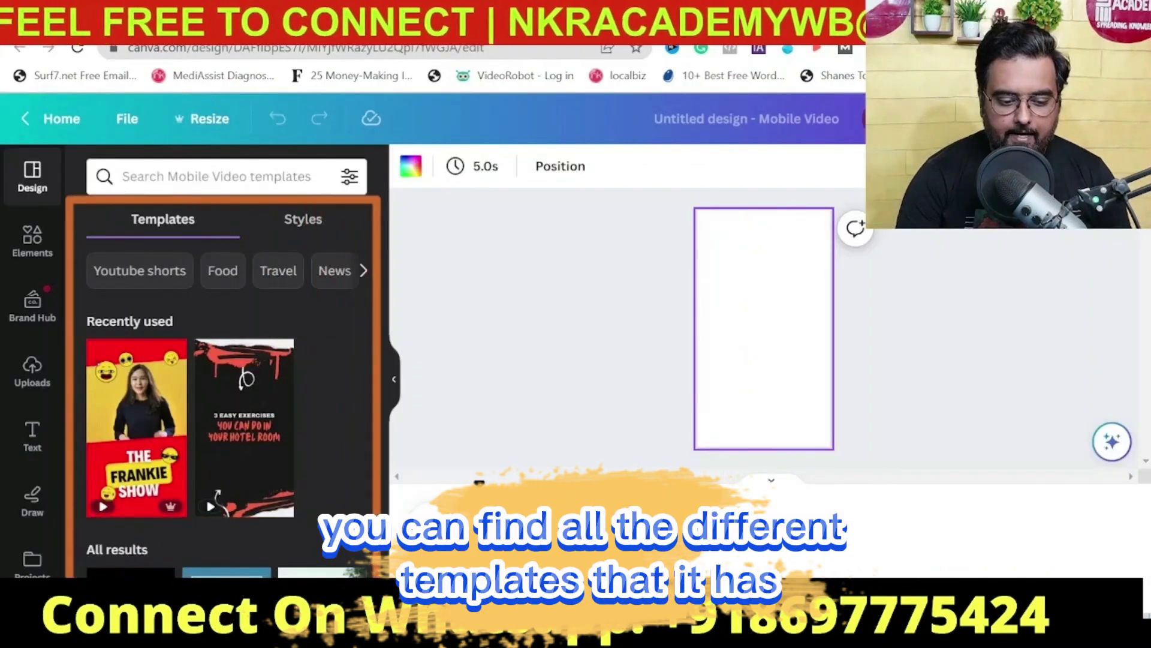
{"action": "scroll", "coordinate": [139, 379], "scroll_direction": "down", "scroll_amount": 10}
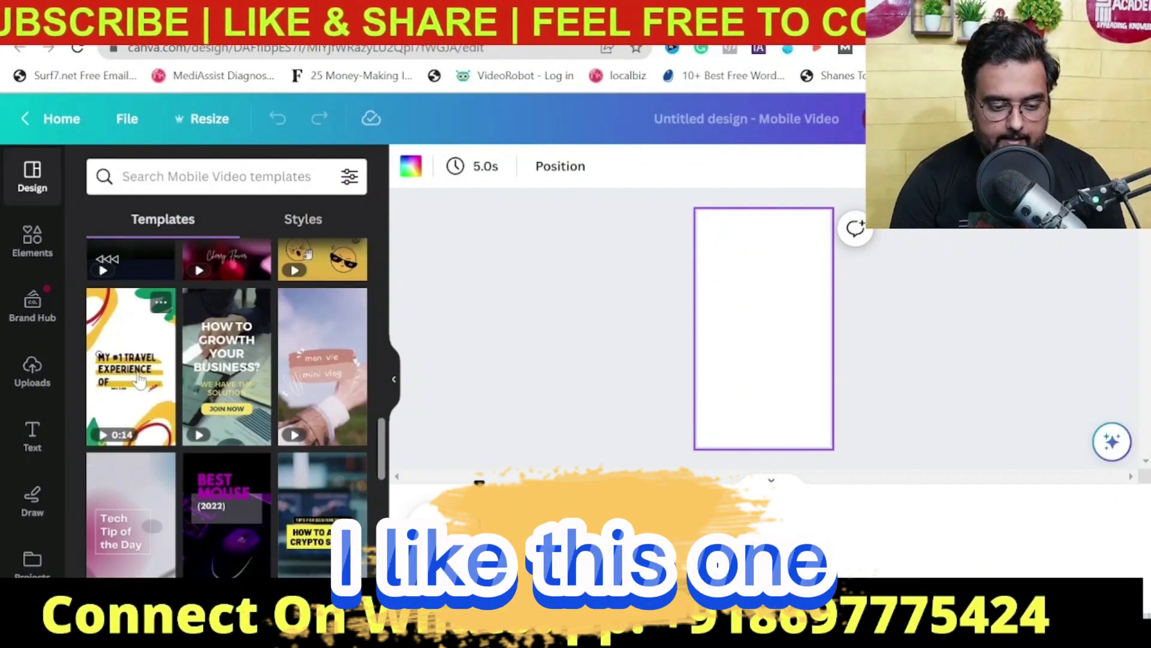
{"action": "left_click", "coordinate": [139, 380]}
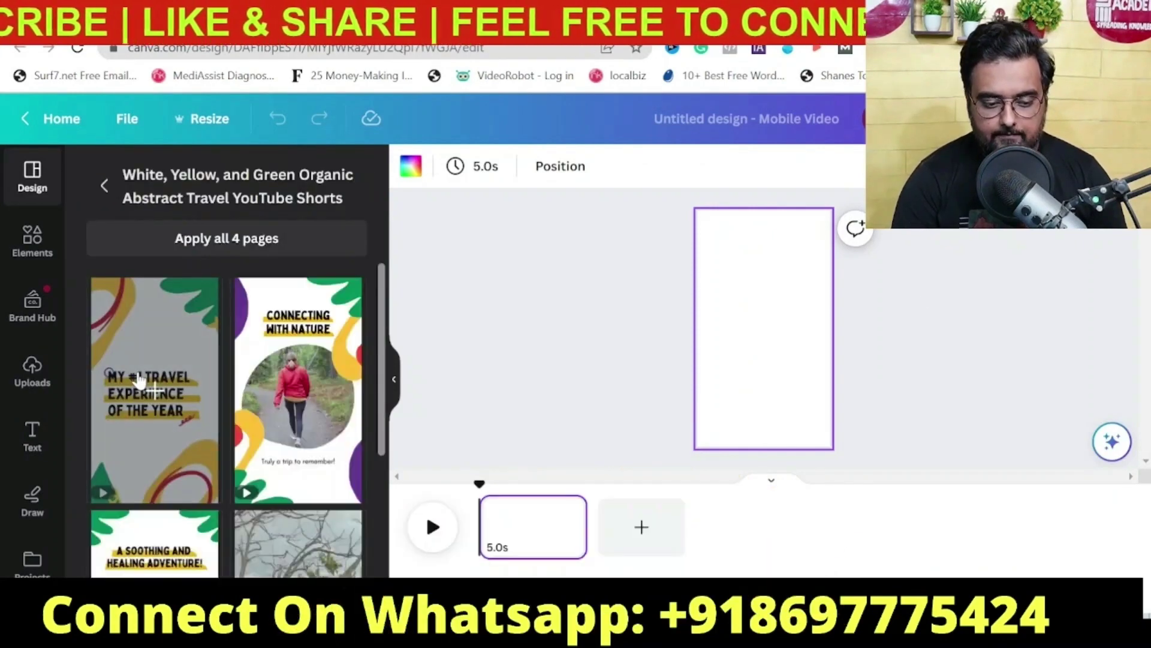
{"action": "left_click", "coordinate": [139, 380]}
{"action": "left_click", "coordinate": [817, 298]}
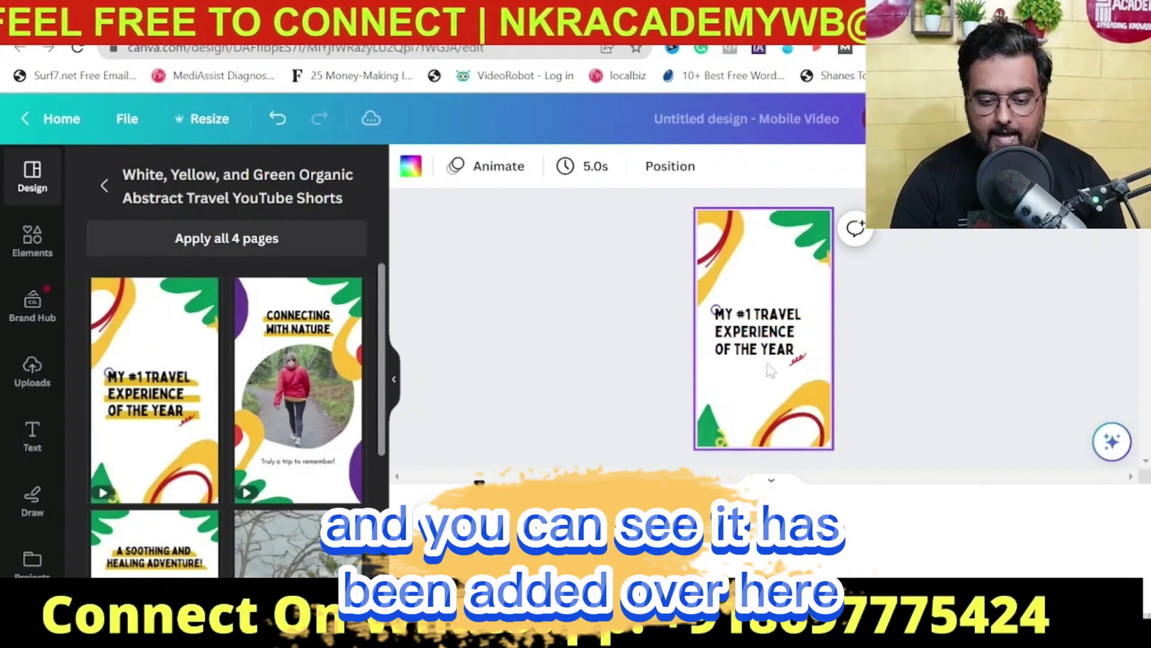
{"action": "left_click", "coordinate": [790, 338]}
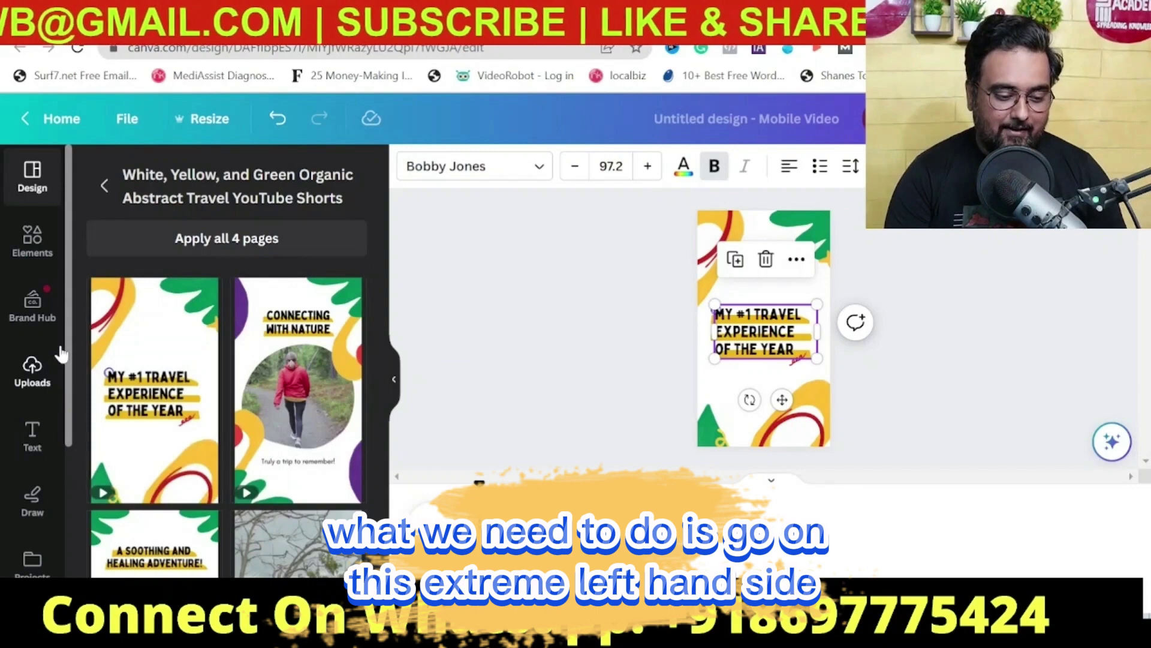
{"action": "left_click_drag", "start_coordinate": [69, 342], "coordinate": [65, 534]}
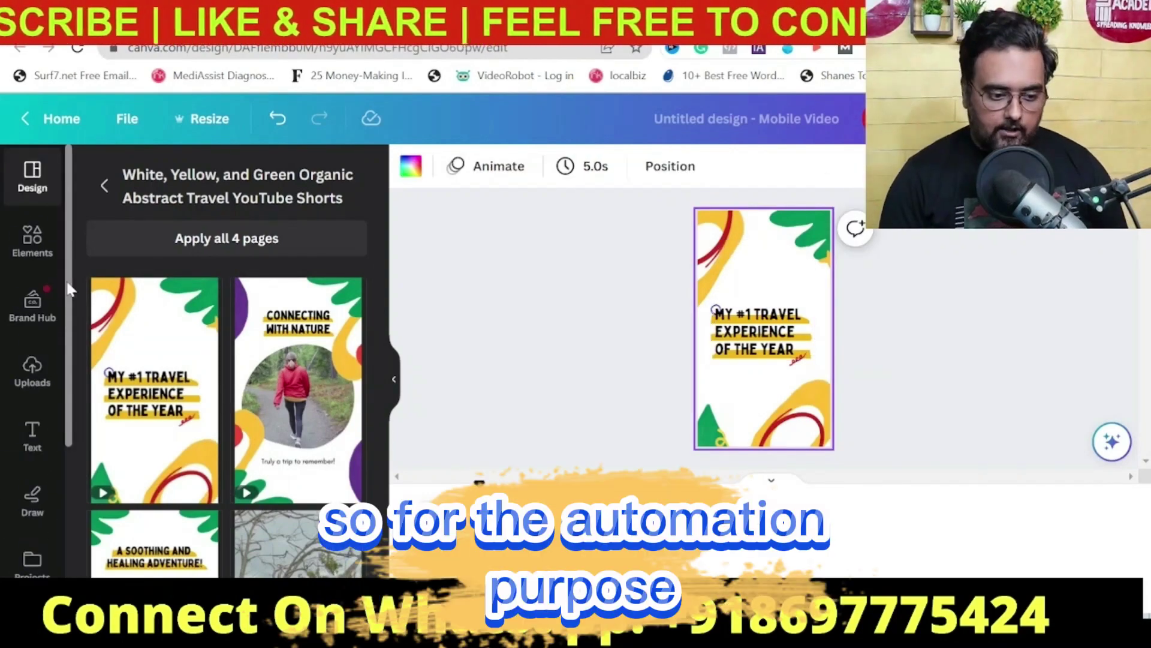
Launch Bulk create from the Apps panel's More from Canva section, zooming the page out
{"action": "scroll", "coordinate": [67, 291], "scroll_direction": "down", "scroll_amount": 4}
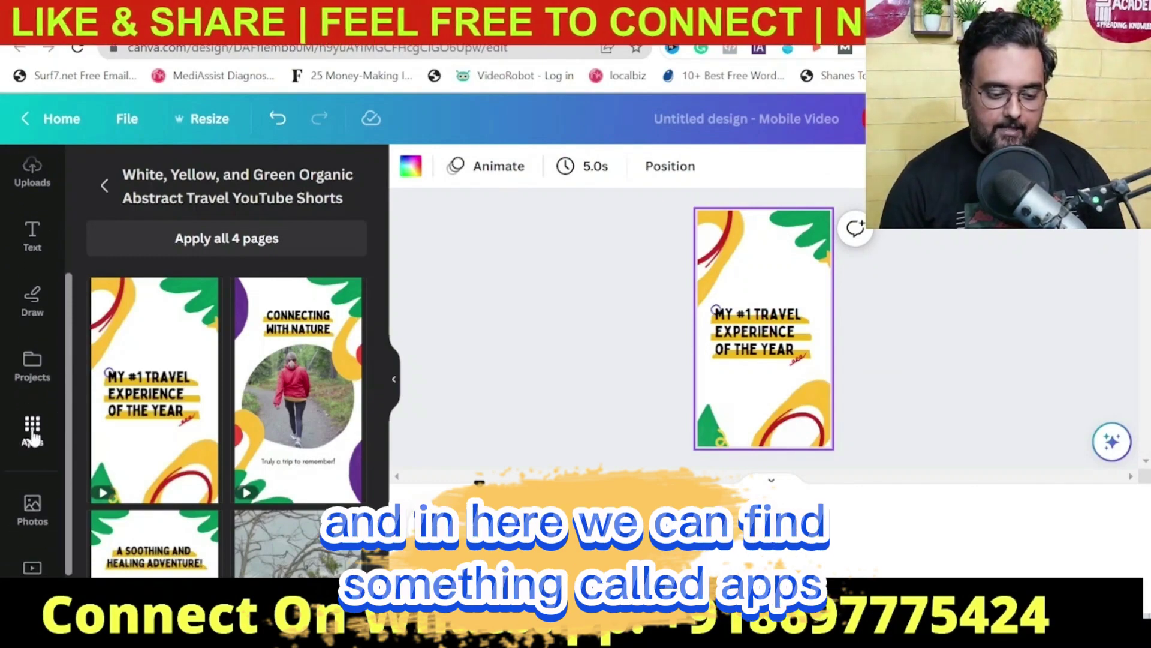
{"action": "left_click", "coordinate": [33, 438]}
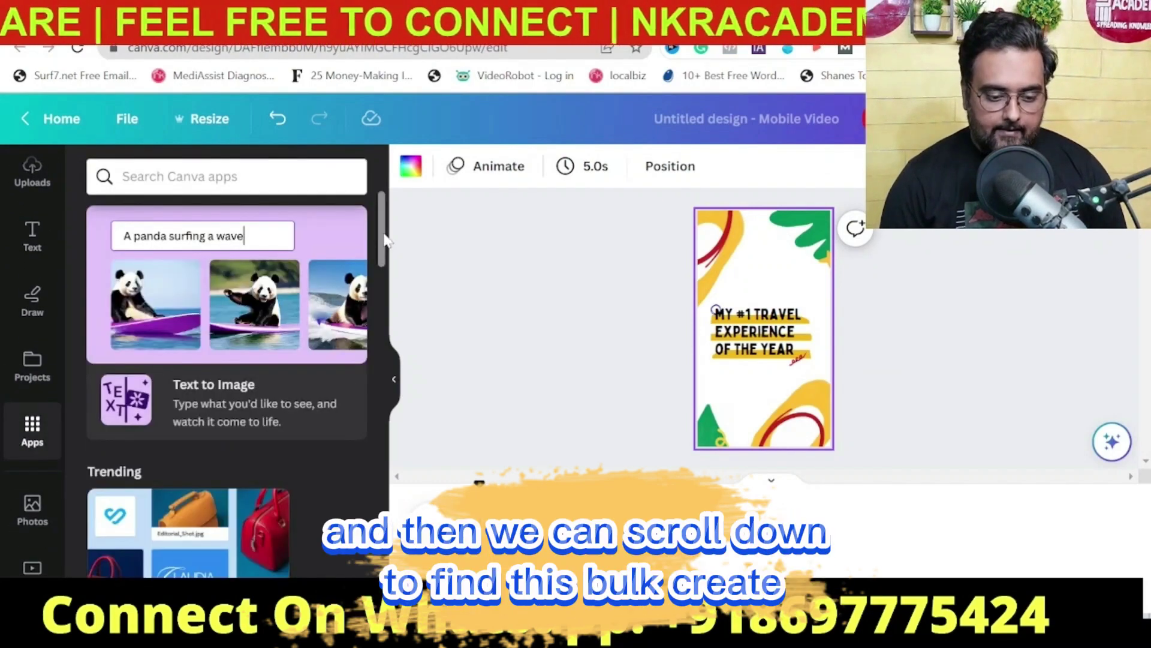
{"action": "scroll", "coordinate": [387, 281], "scroll_direction": "down", "scroll_amount": 3}
{"action": "left_click_drag", "start_coordinate": [387, 280], "coordinate": [387, 324]}
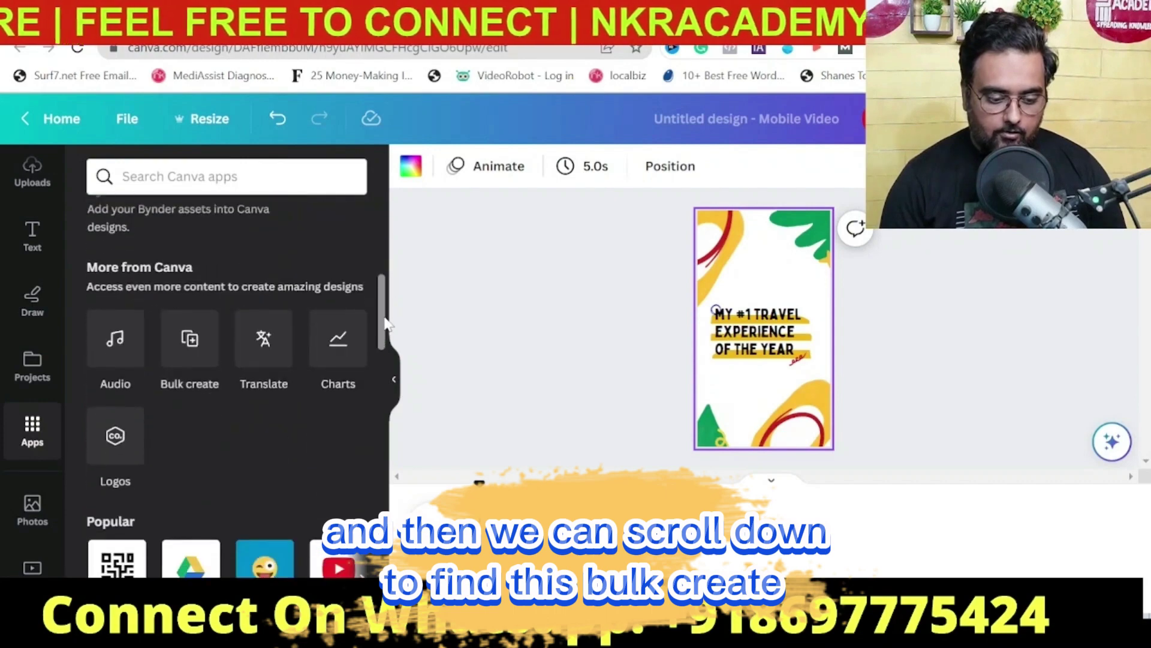
{"action": "left_click", "coordinate": [195, 344]}
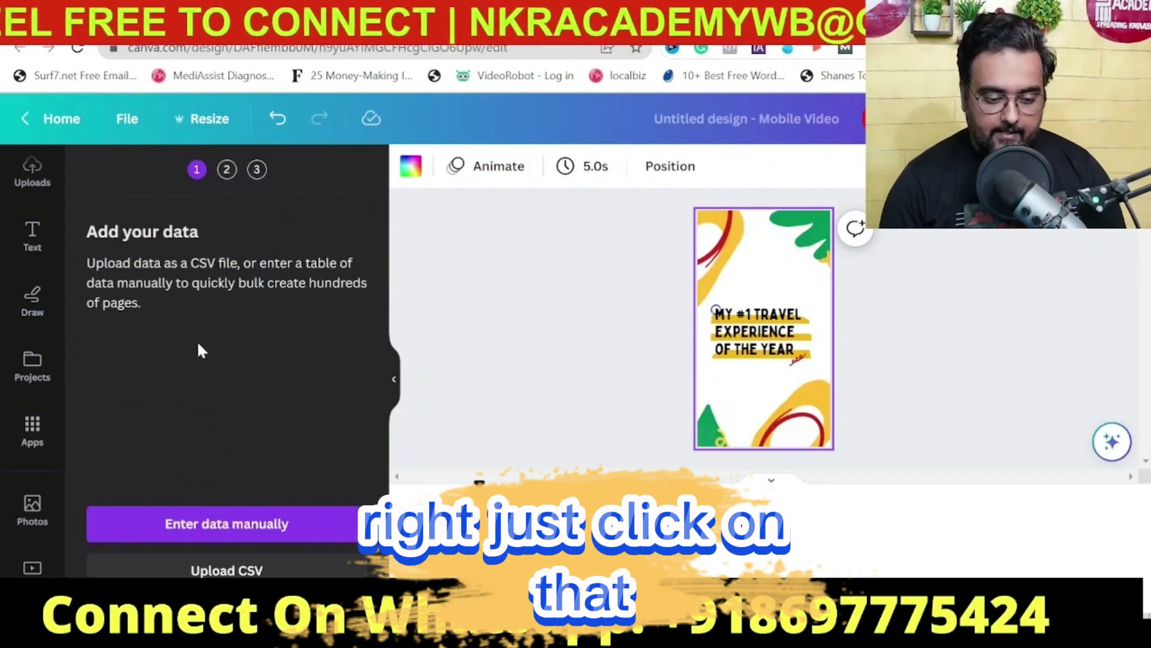
{"action": "key", "text": "ctrl+minus"}
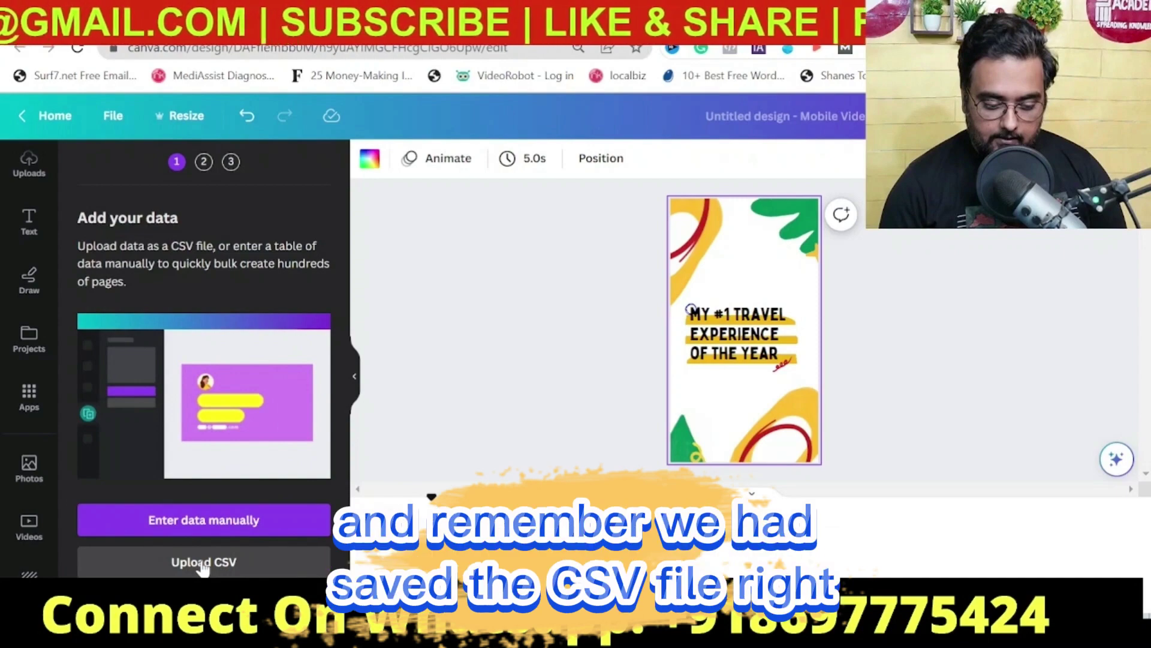
Upload the 'motivational qoutes - Sheet1' CSV from Downloads as the bulk data
{"action": "left_click", "coordinate": [203, 562]}
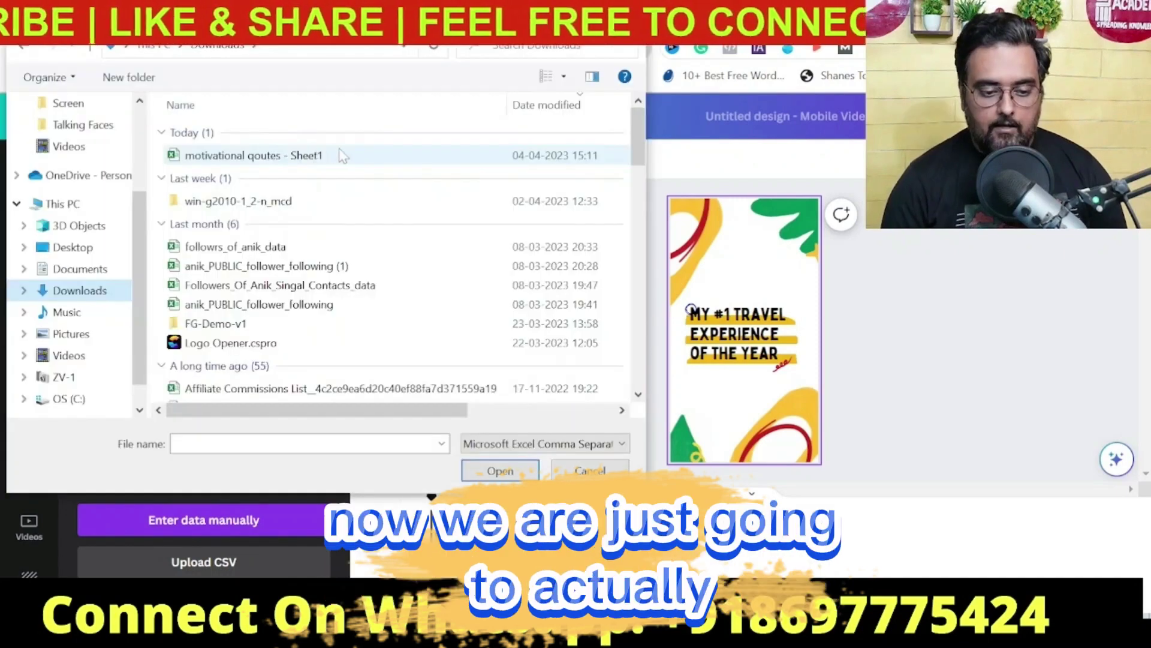
{"action": "double_click", "coordinate": [325, 155]}
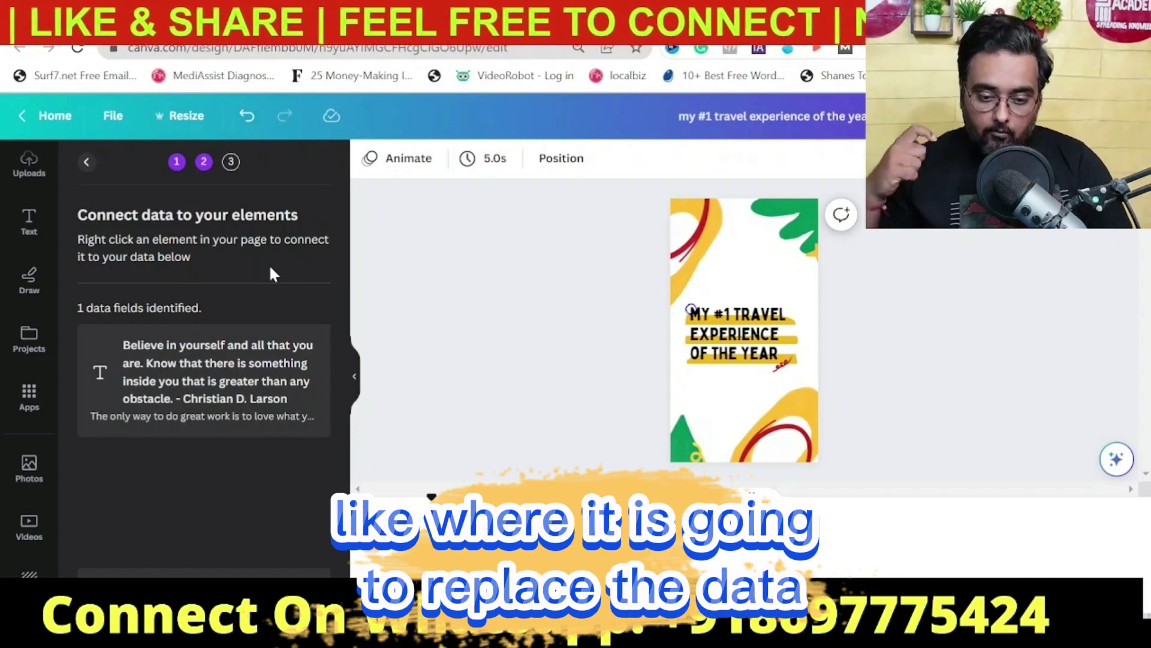
Connect the title text box to the quotes data field and continue to Apply data
{"action": "left_click", "coordinate": [743, 337]}
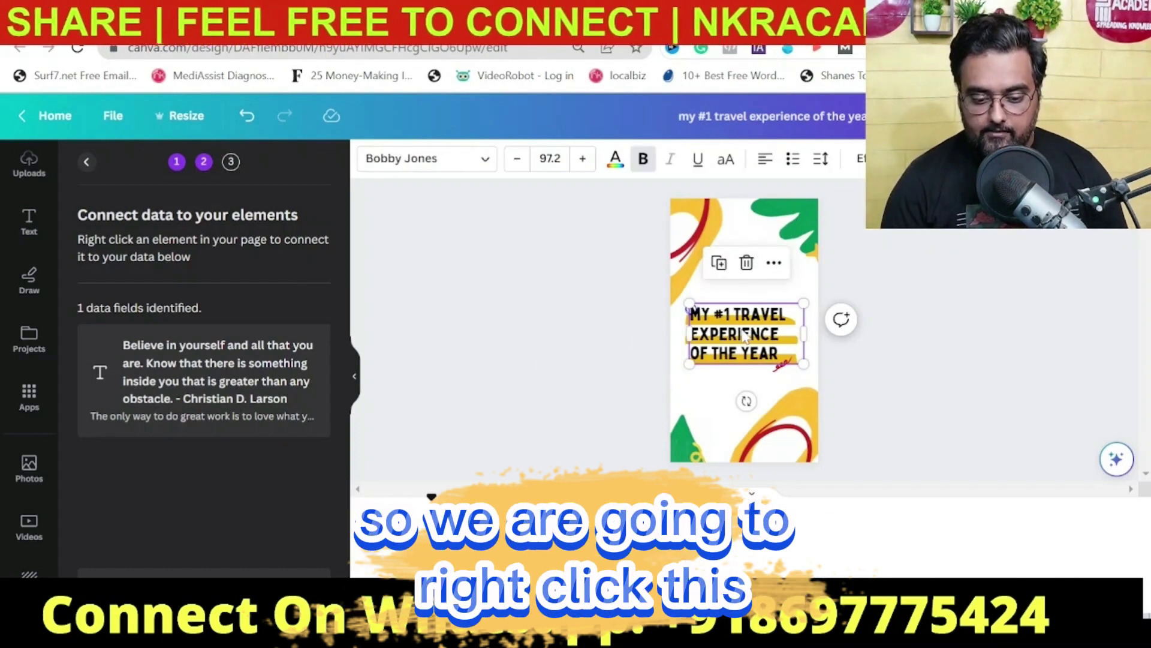
{"action": "right_click", "coordinate": [743, 338]}
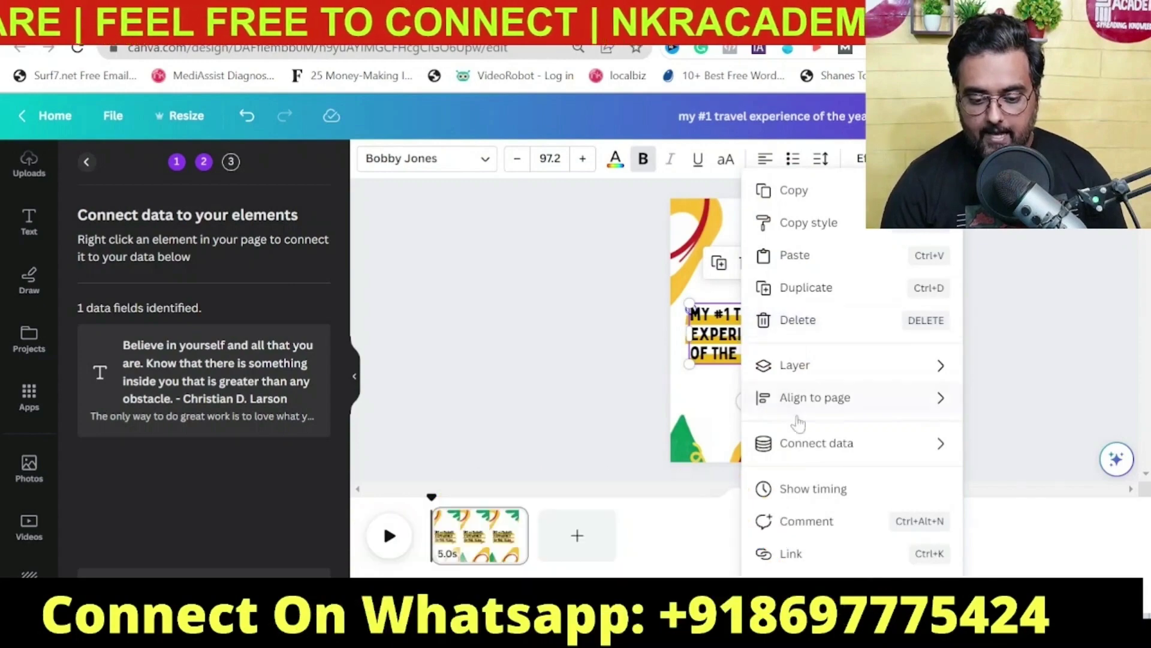
{"action": "mouse_move", "coordinate": [815, 449]}
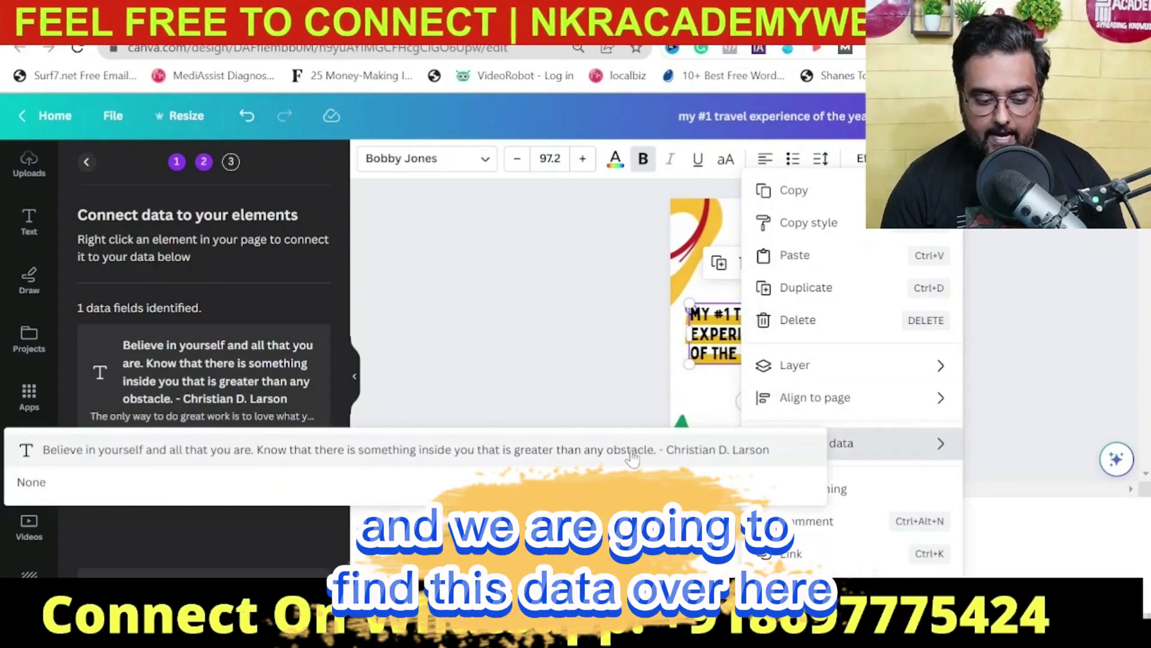
{"action": "left_click", "coordinate": [632, 458]}
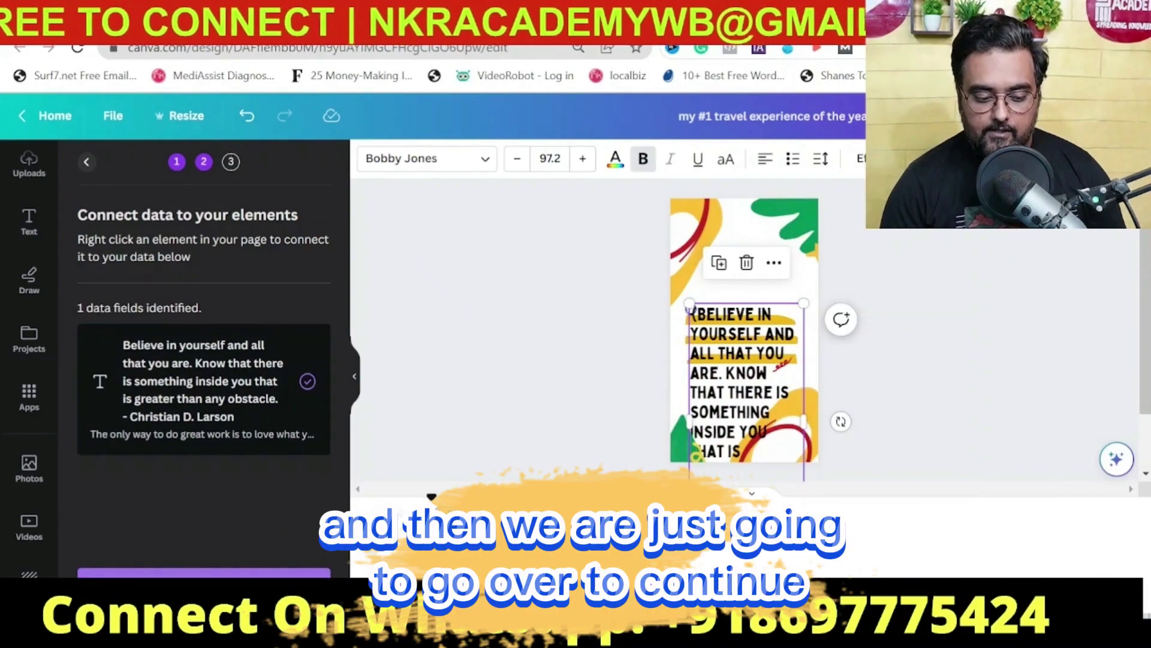
{"action": "left_click", "coordinate": [252, 573]}
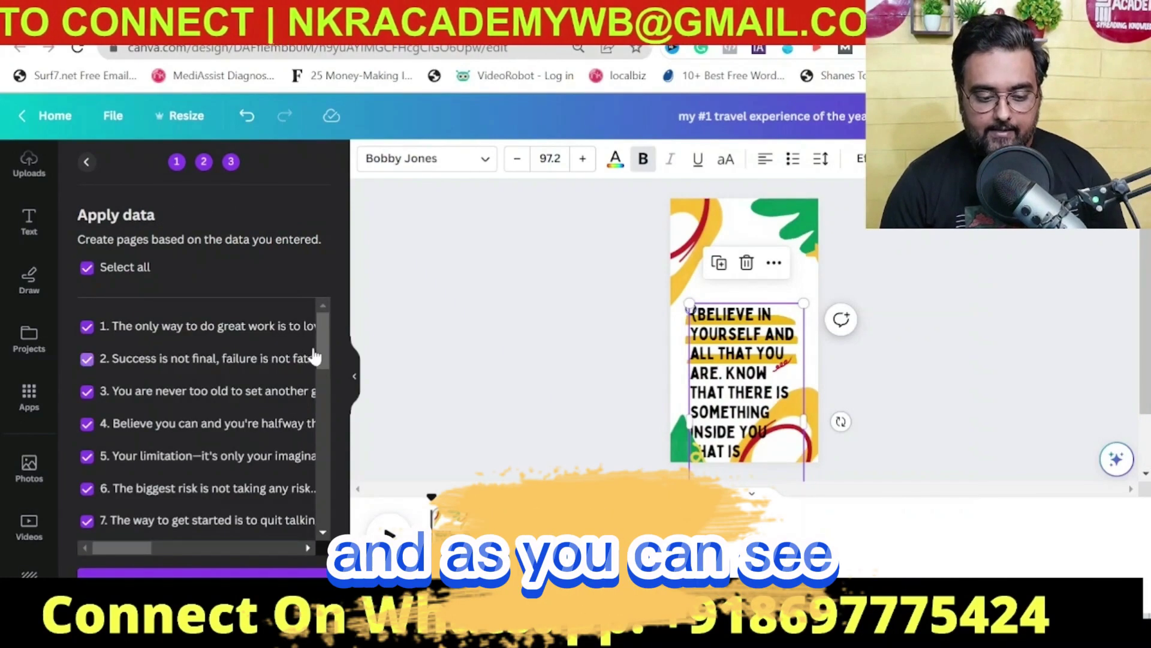
Scroll through the checked quote rows in the Apply data list
{"action": "left_click_drag", "start_coordinate": [319, 335], "coordinate": [326, 517]}
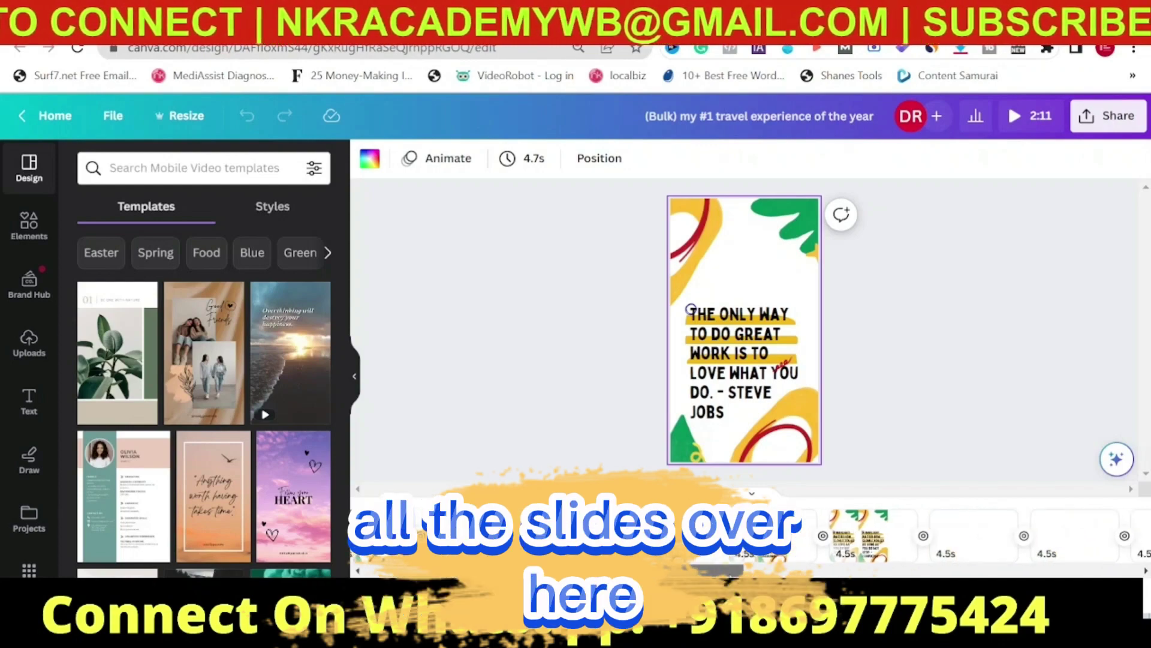
{"action": "scroll", "coordinate": [772, 569], "scroll_direction": "right", "scroll_amount": 3}
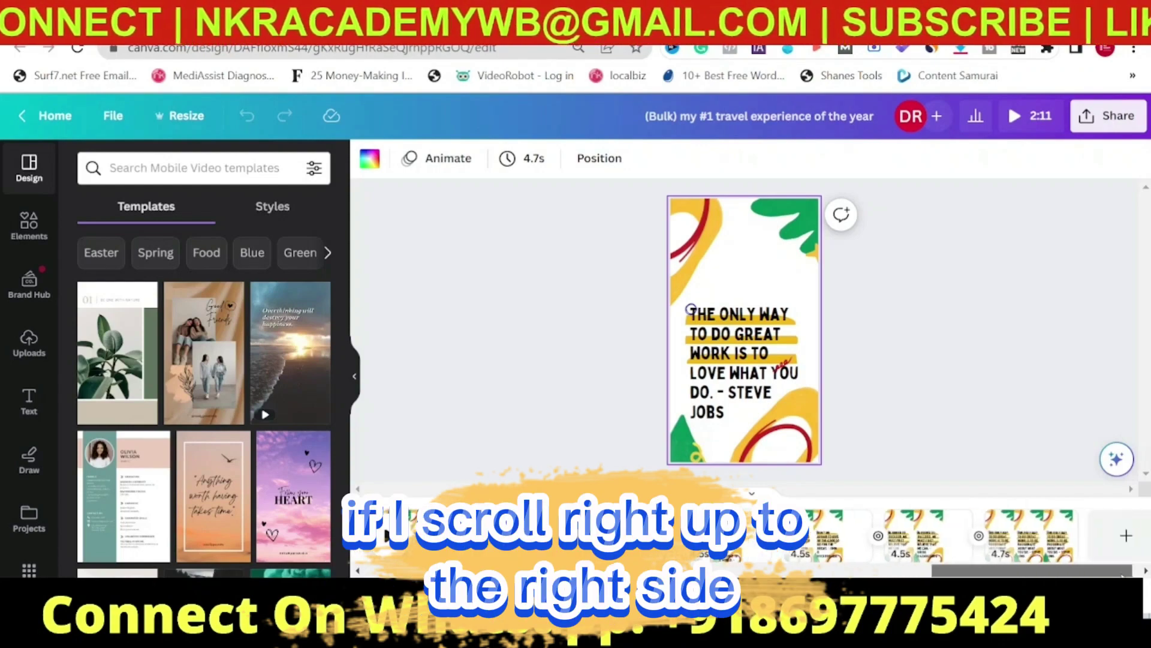
{"action": "scroll", "coordinate": [750, 535], "scroll_direction": "right", "scroll_amount": 2}
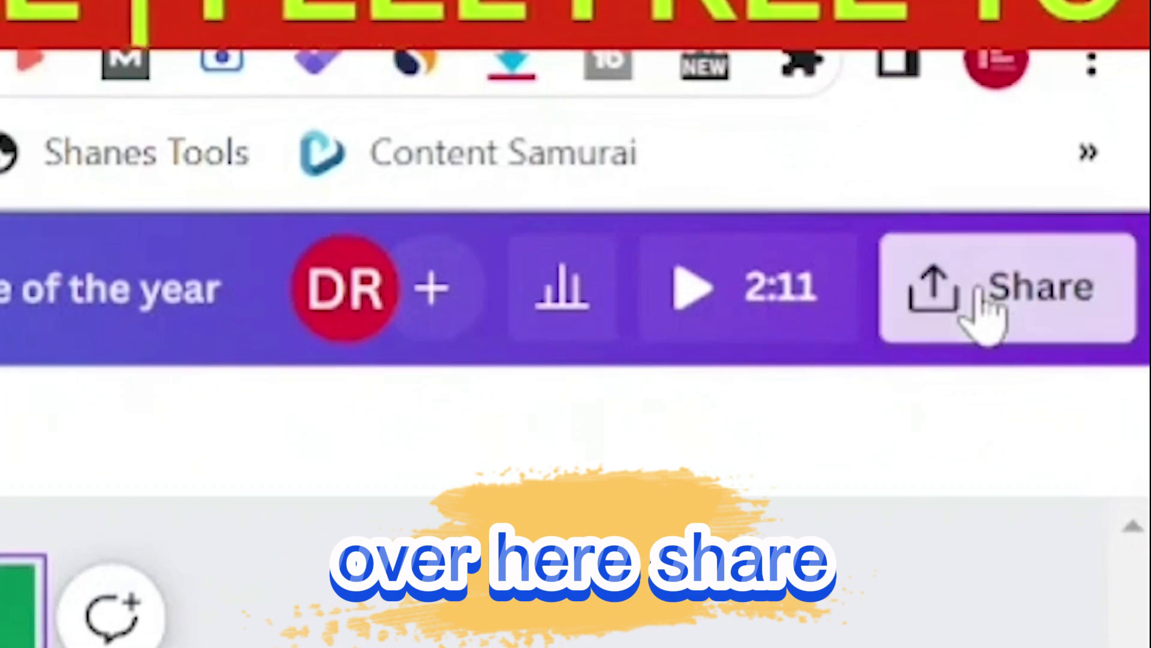
Download the quote video as a 1080p MP4 with only Page 1 selected instead of all pages
{"action": "left_click", "coordinate": [983, 309]}
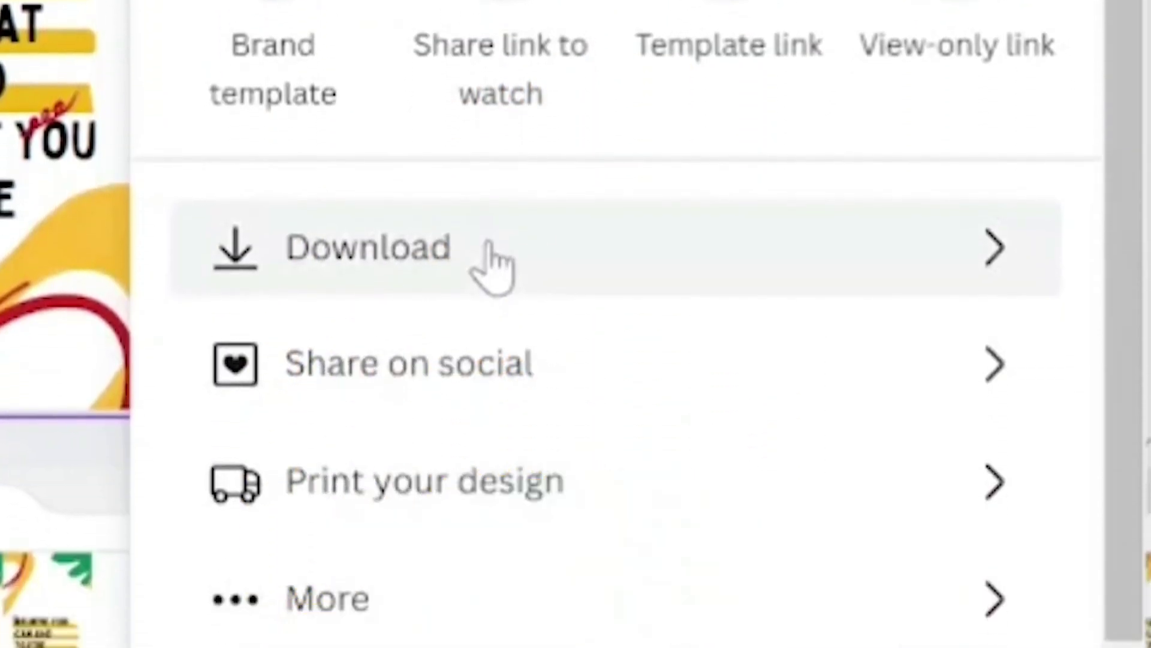
{"action": "left_click", "coordinate": [489, 359]}
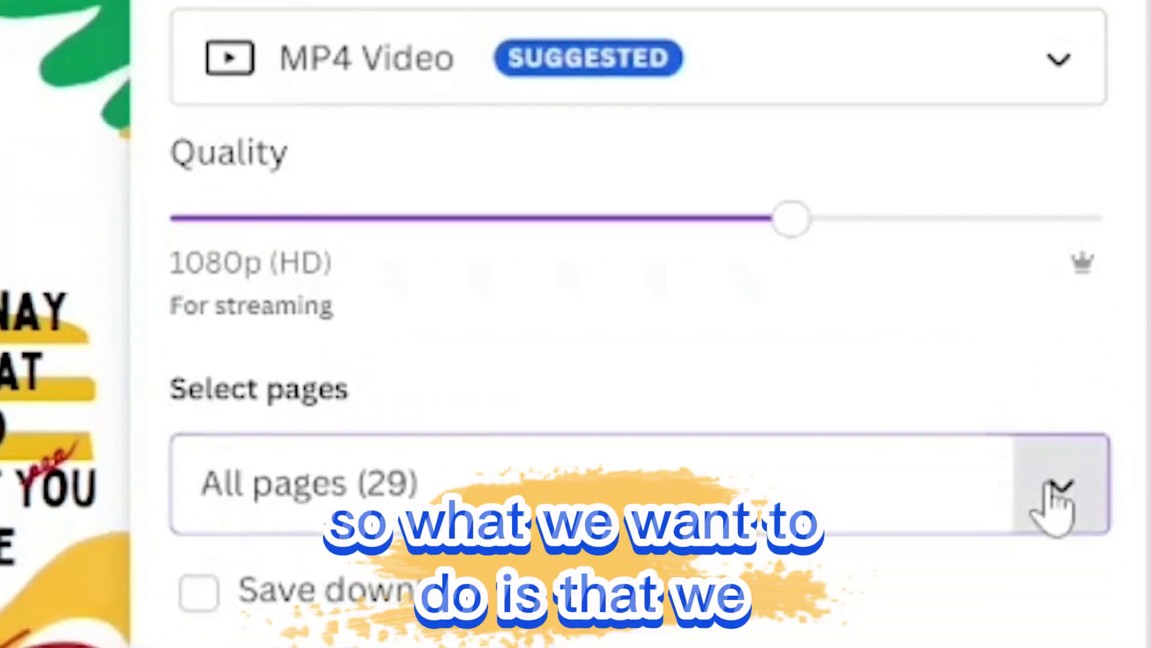
{"action": "left_click", "coordinate": [1055, 351]}
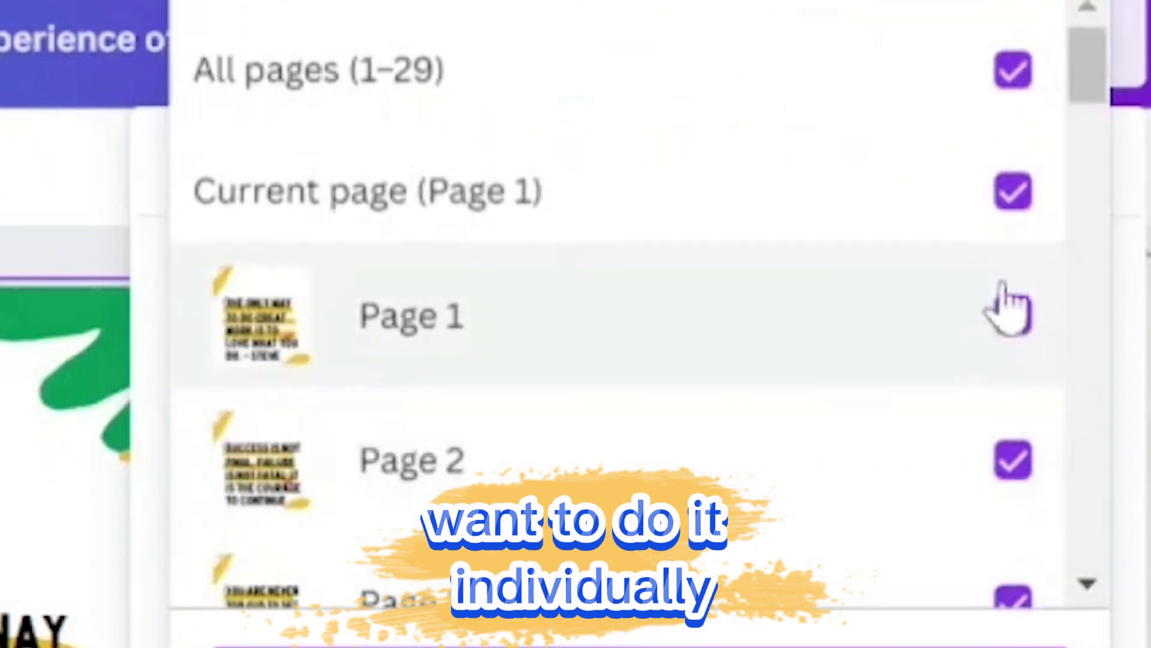
{"action": "left_click", "coordinate": [1023, 69]}
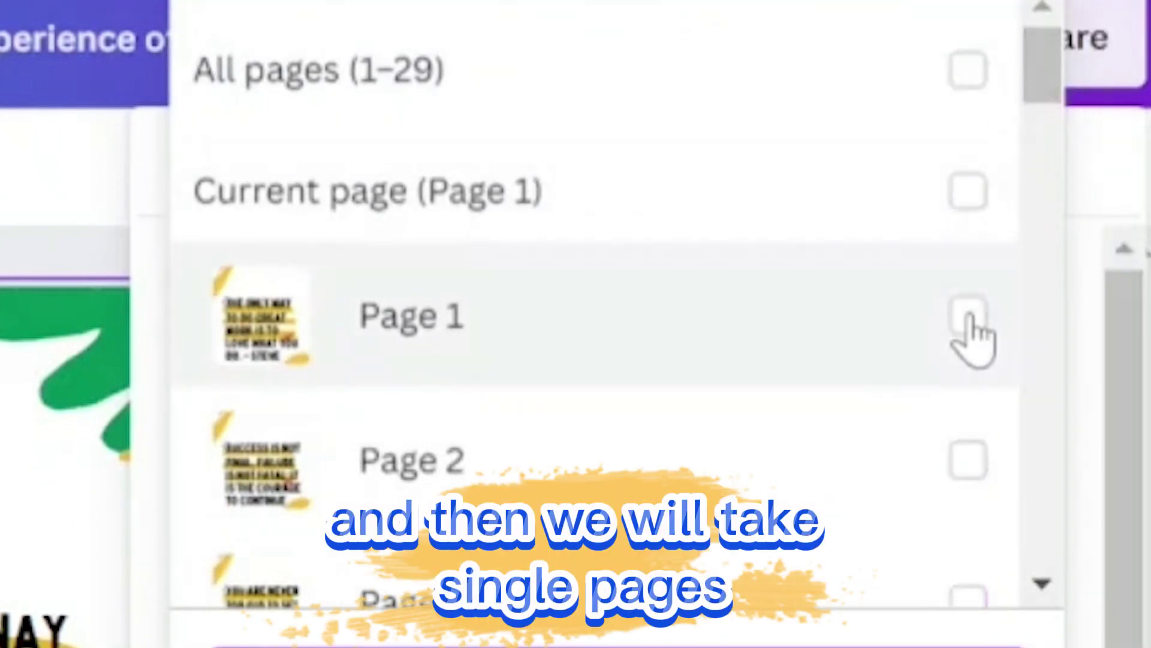
{"action": "left_click", "coordinate": [969, 318]}
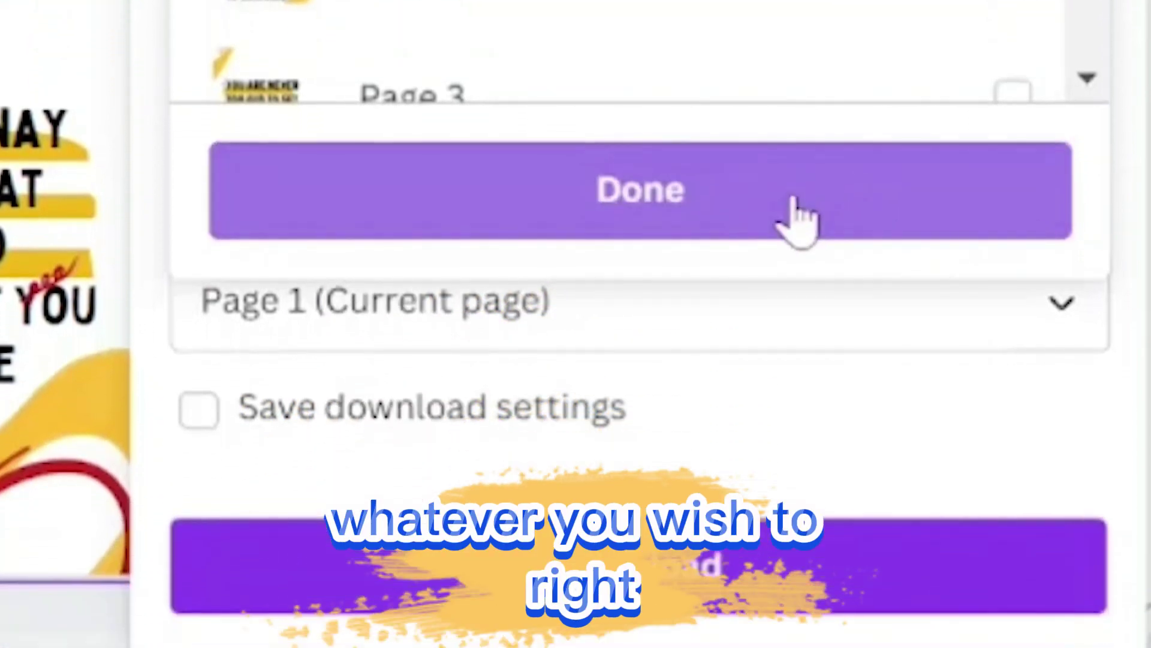
{"action": "left_click", "coordinate": [791, 378]}
{"action": "left_click", "coordinate": [741, 540]}
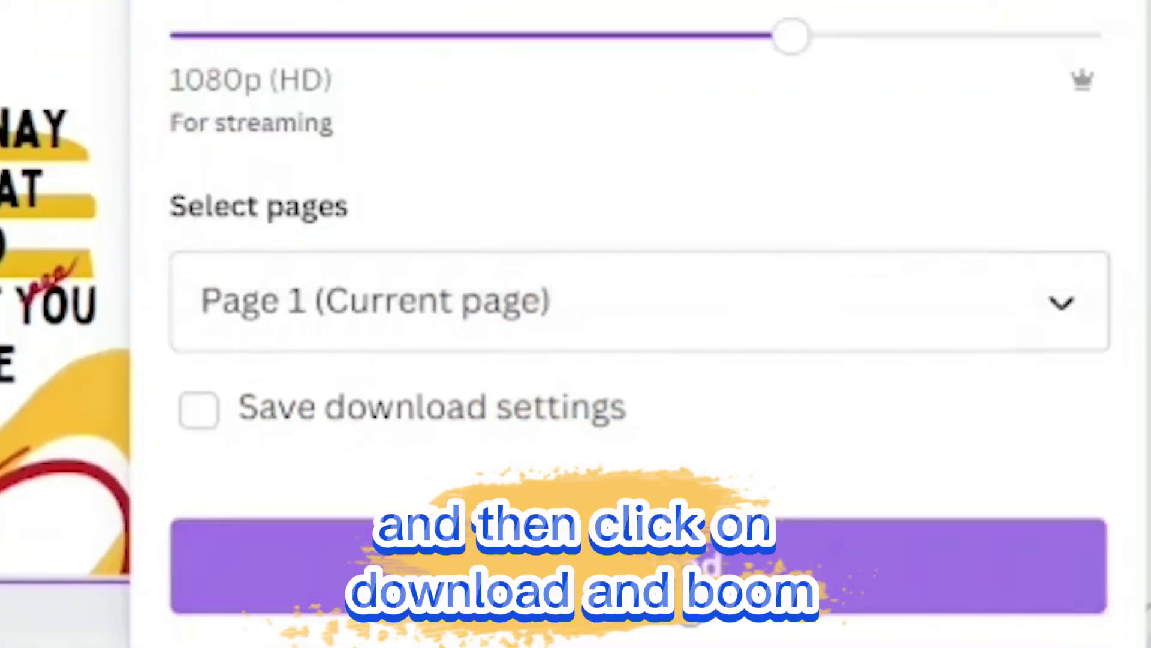